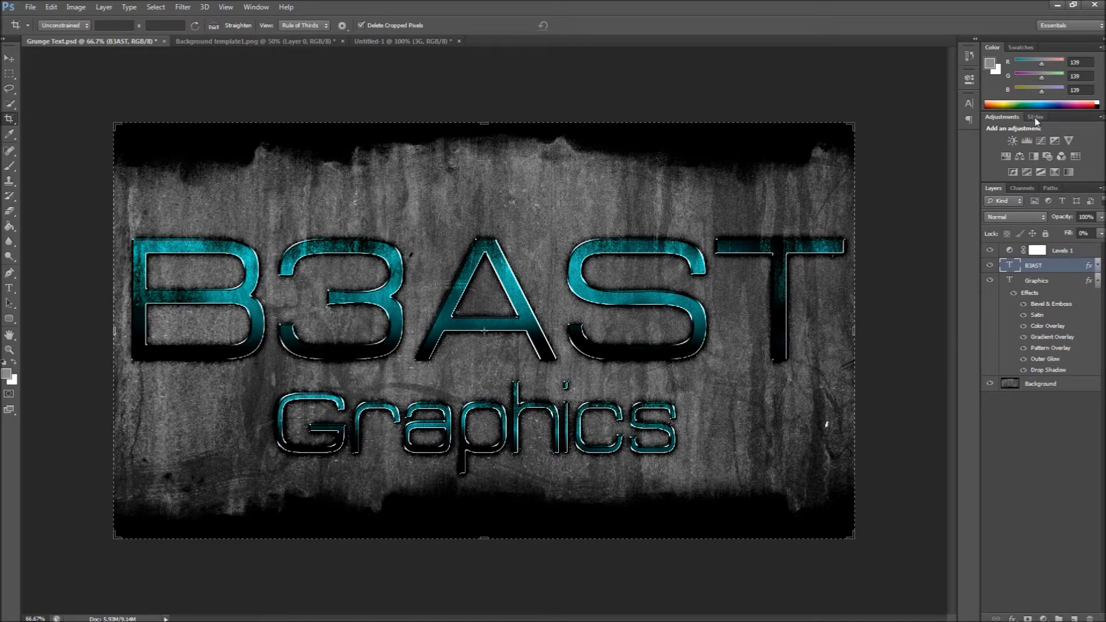
# Step: Look over the Background template1.png and Untitled-1 documents, then return to Grunge Text.psd
pyautogui.click(222, 42)
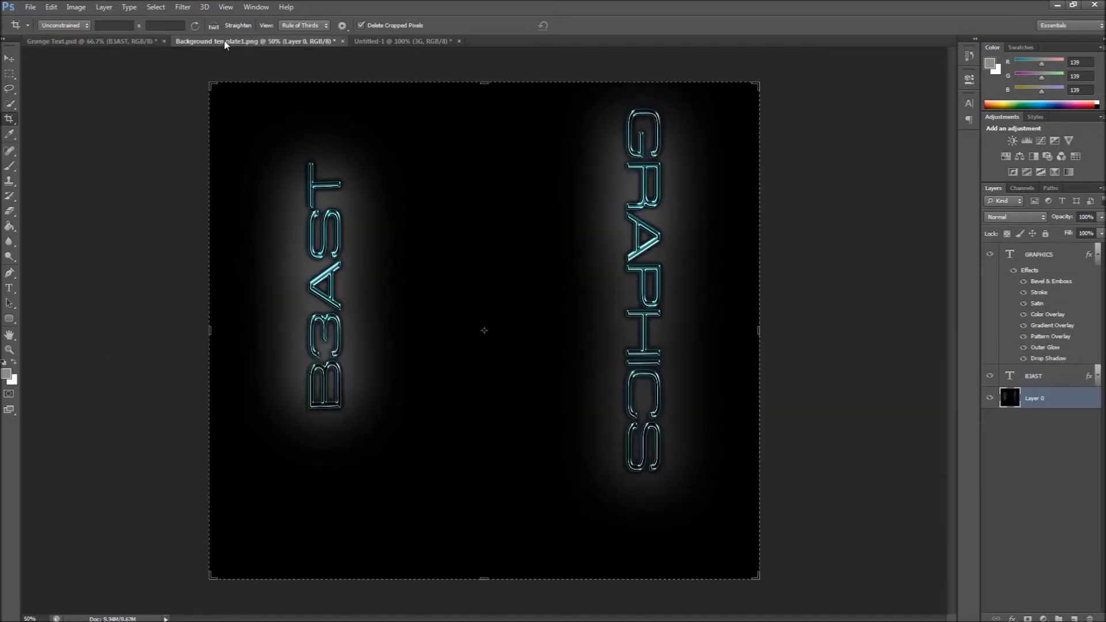
pyautogui.click(379, 40)
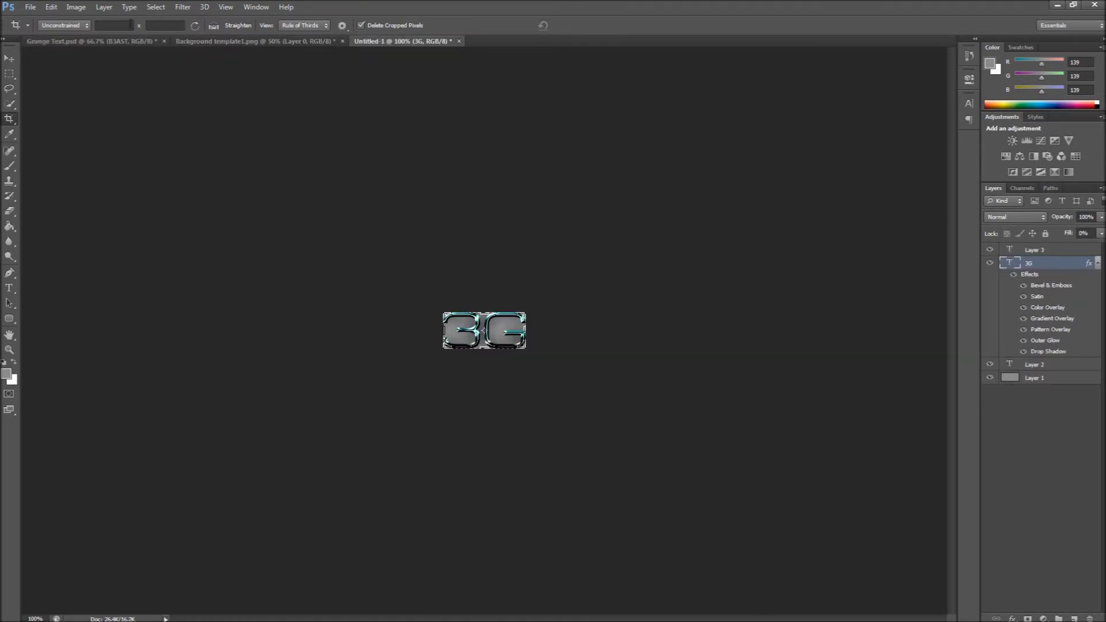
pyautogui.click(68, 42)
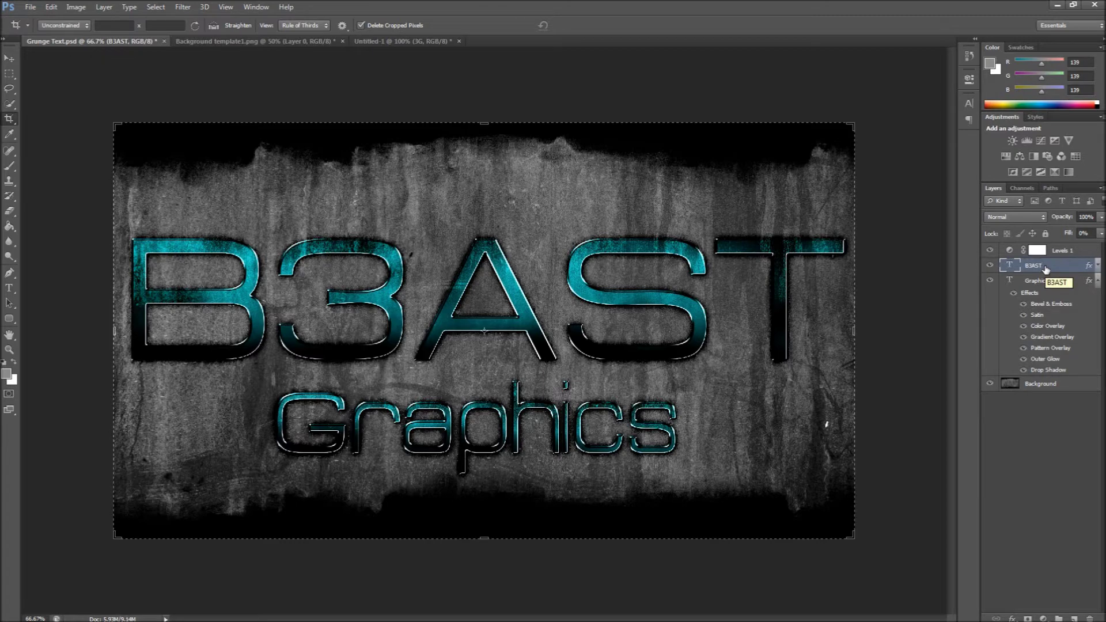
# Step: Open the B3AST layer's Blending Options and show its Bevel & Emboss settings
pyautogui.rightClick(1046, 269)
pyautogui.click(954, 171)
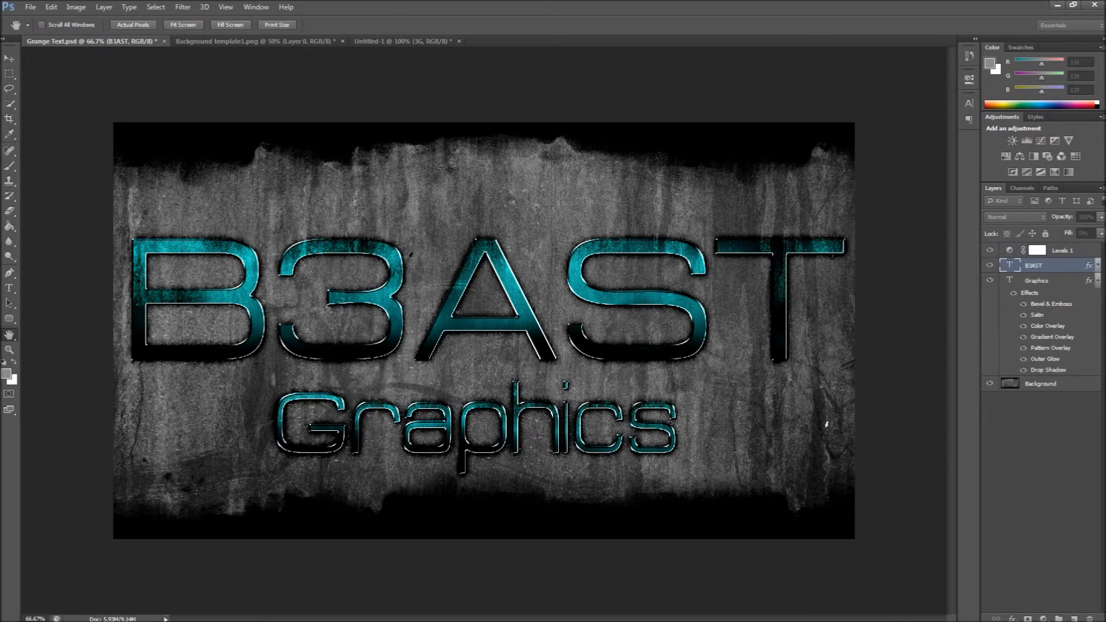
pyautogui.moveTo(500, 183); pyautogui.dragTo(391, 183)
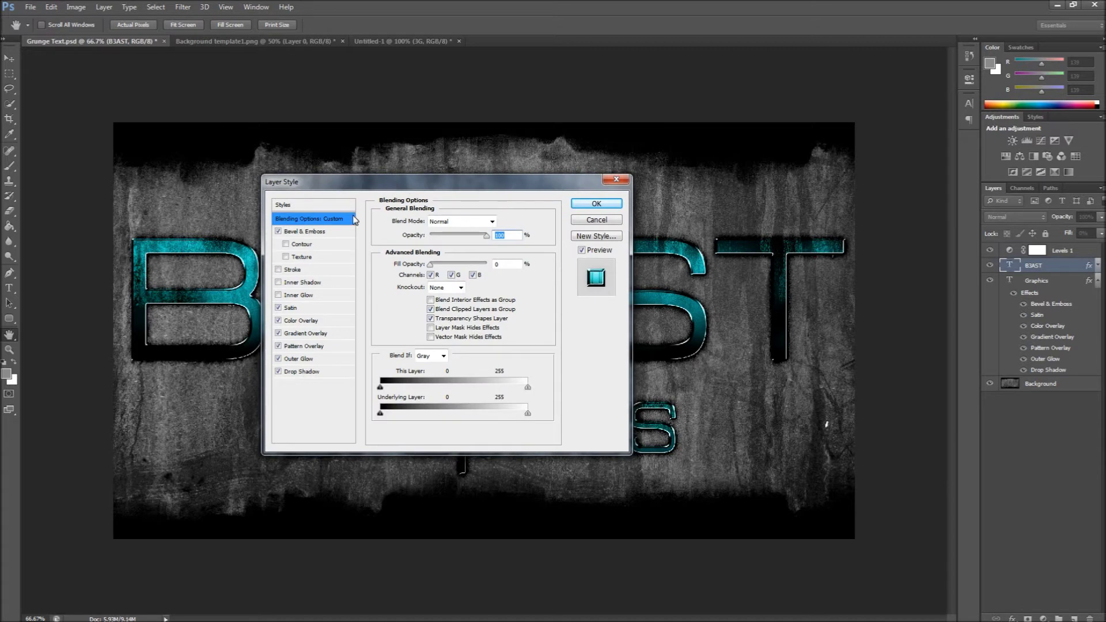
pyautogui.click(301, 231)
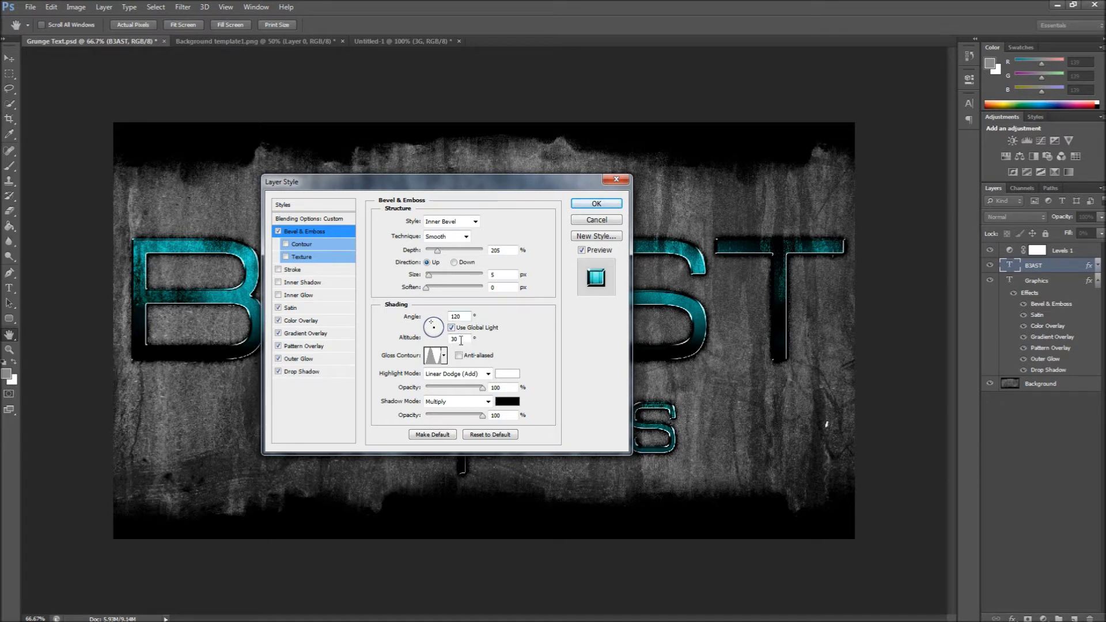
# Step: Keep the Gloss Contour preset unchanged and leave its Anti-aliased option turned off
pyautogui.click(444, 356)
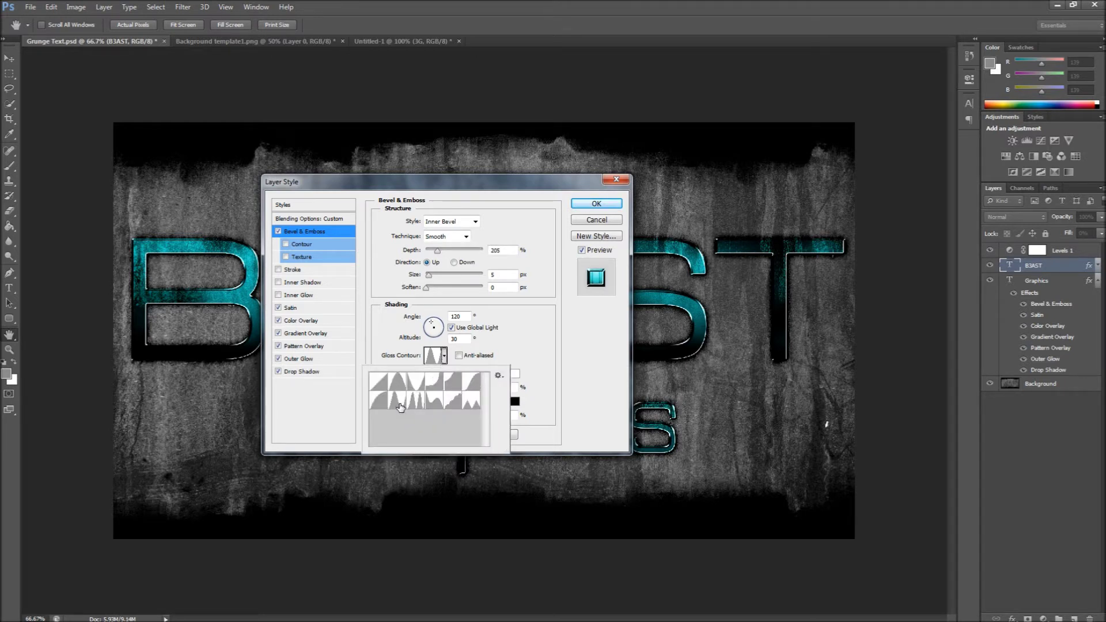
pyautogui.click(520, 343)
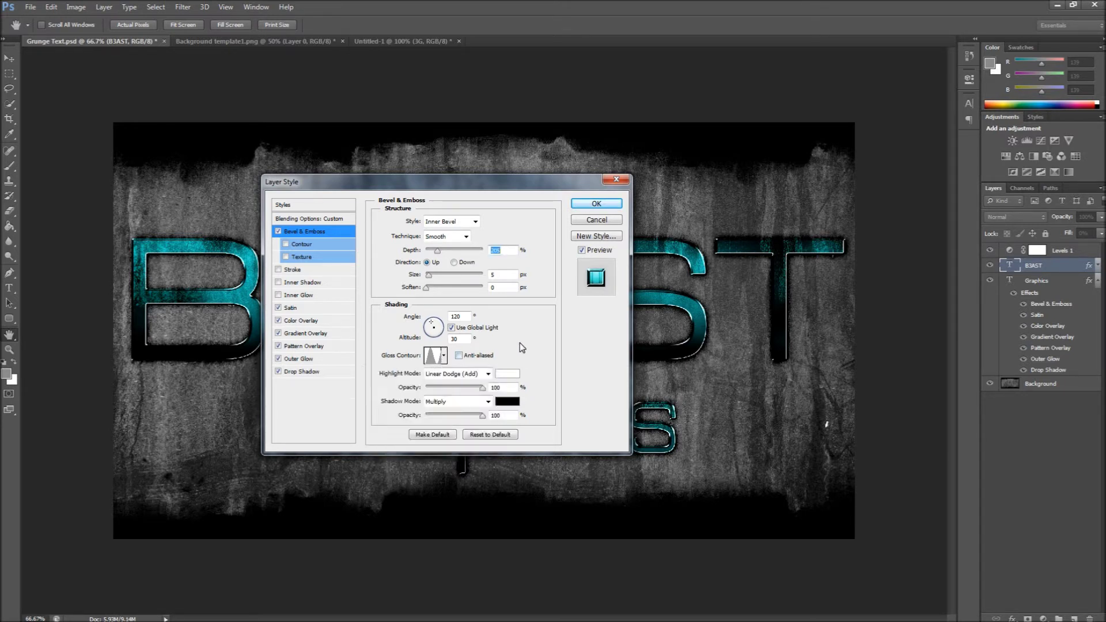
pyautogui.click(458, 355)
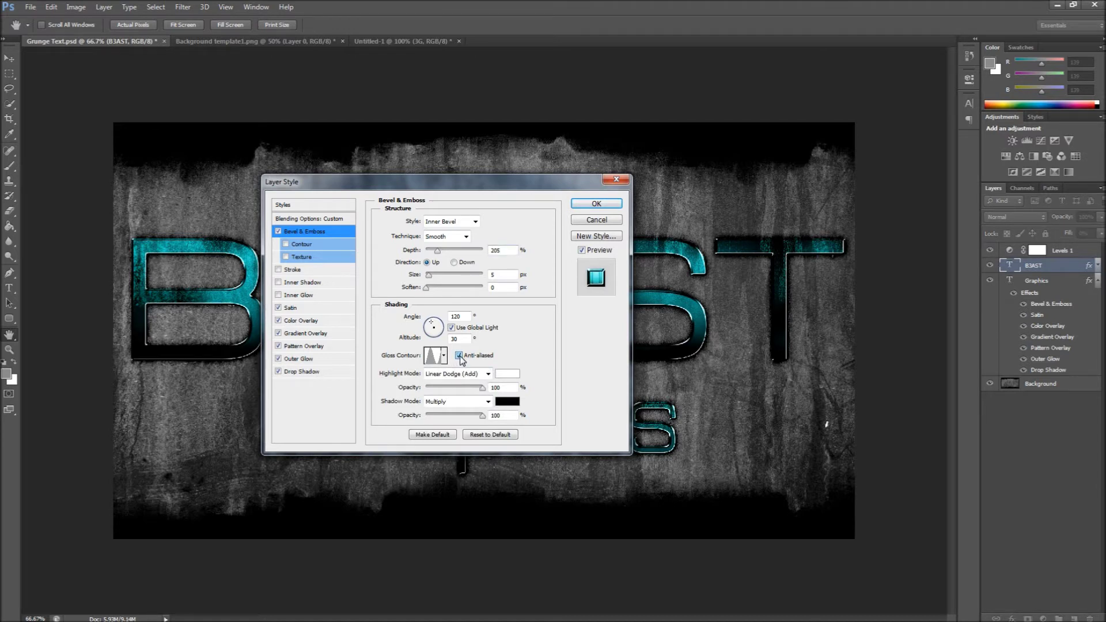
pyautogui.click(460, 356)
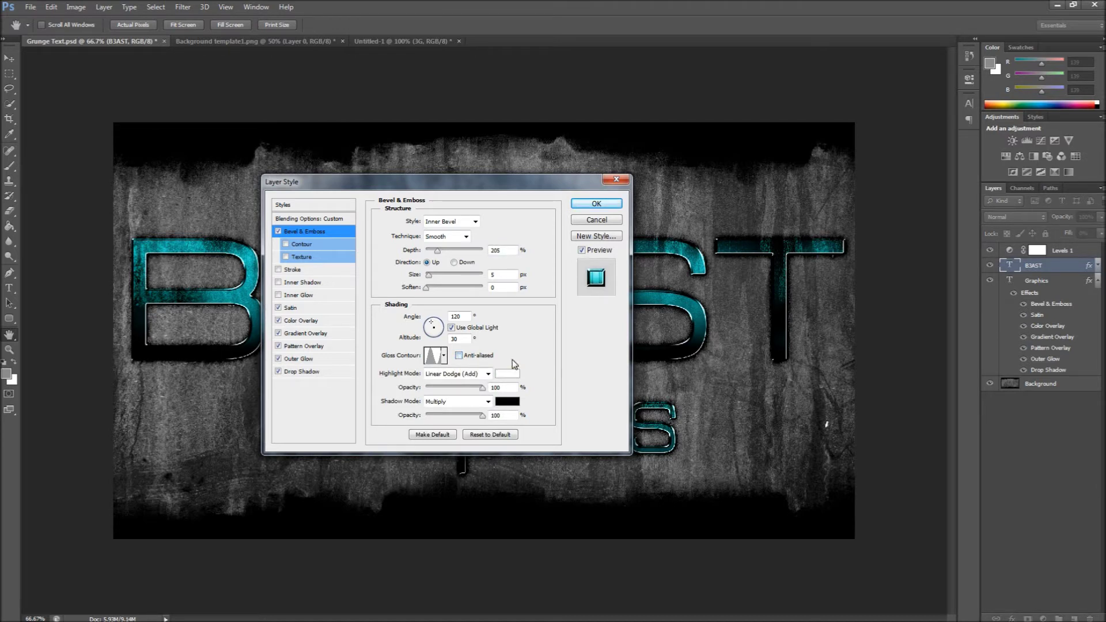
pyautogui.click(459, 356)
pyautogui.click(460, 356)
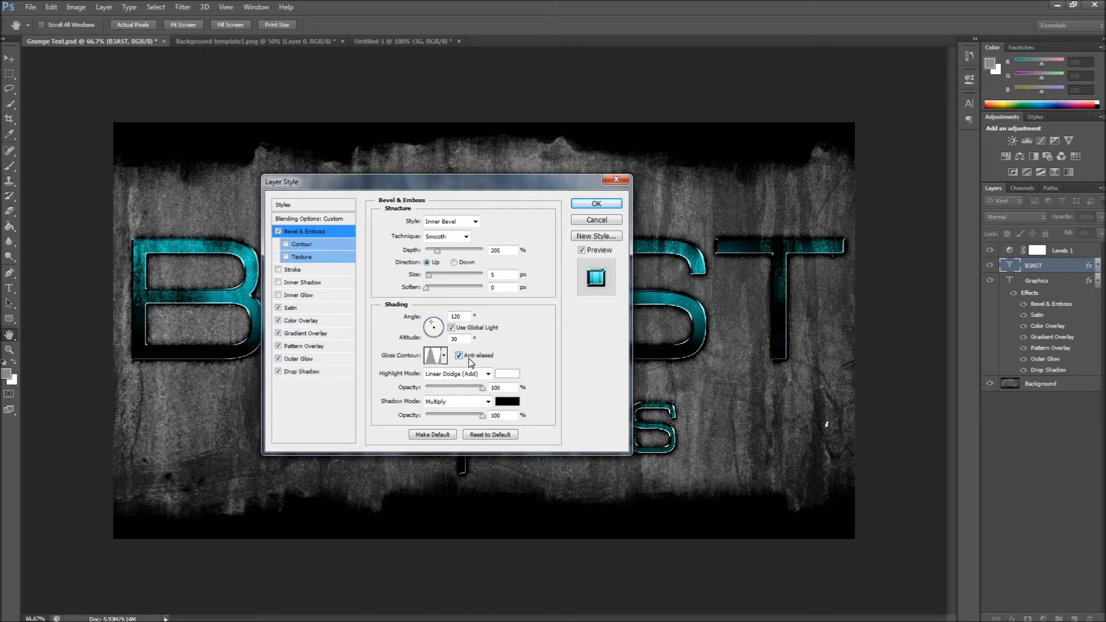
pyautogui.click(459, 356)
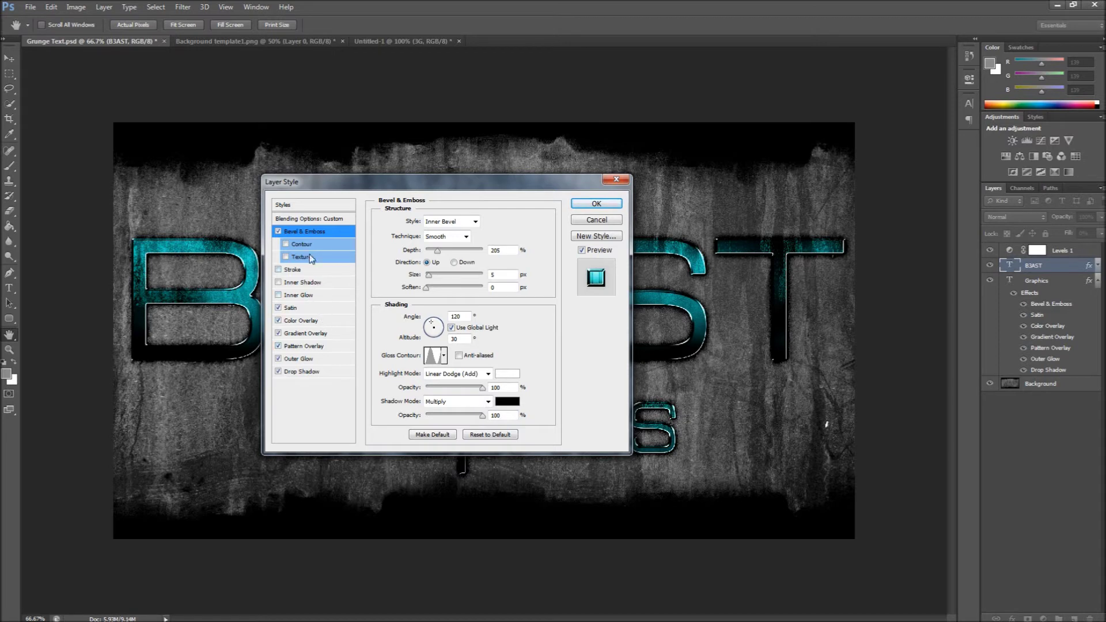
pyautogui.click(298, 310)
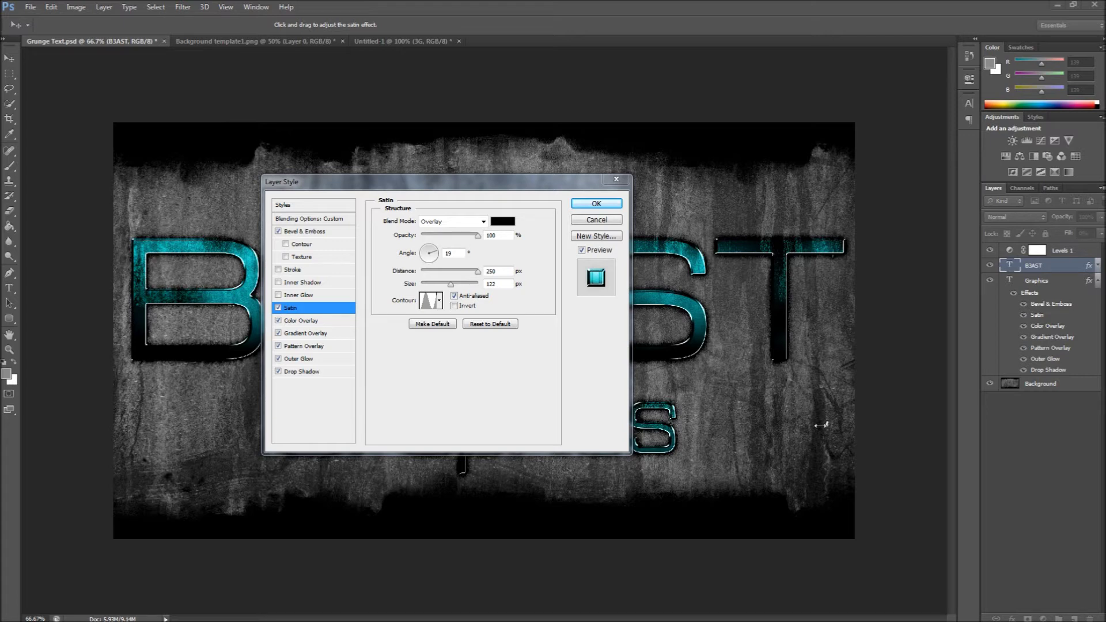
# Step: Review the Satin effect (Overlay, 100%, 19°, 250 px distance, 122 px size) before moving to Color Overlay
pyautogui.click(305, 321)
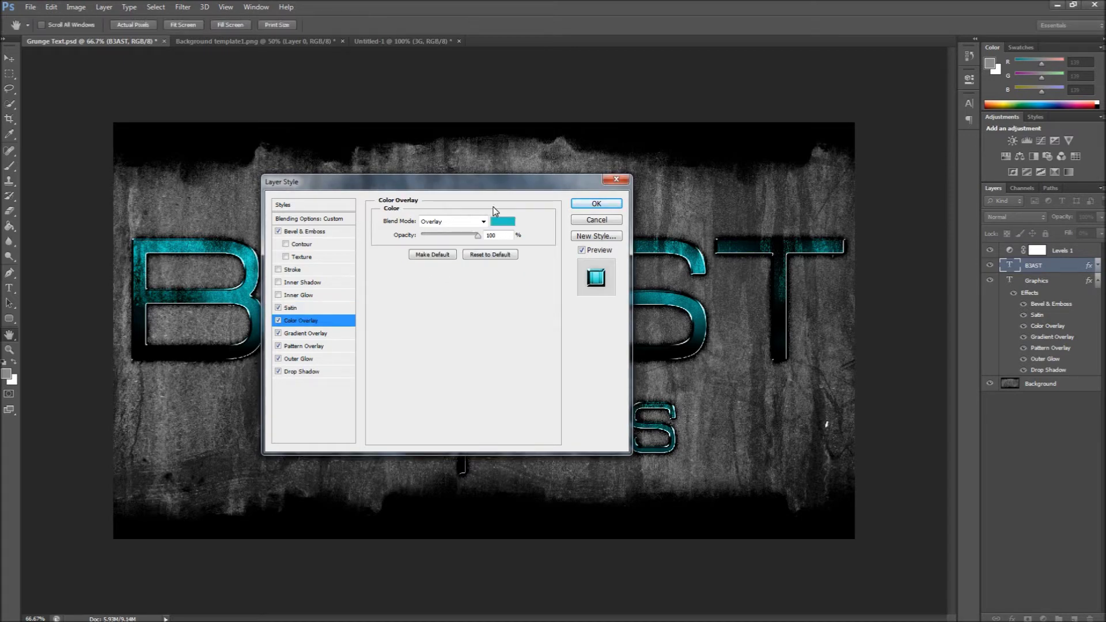
# Step: Keep the Color Overlay colour at teal hex 1dcac4
pyautogui.click(509, 223)
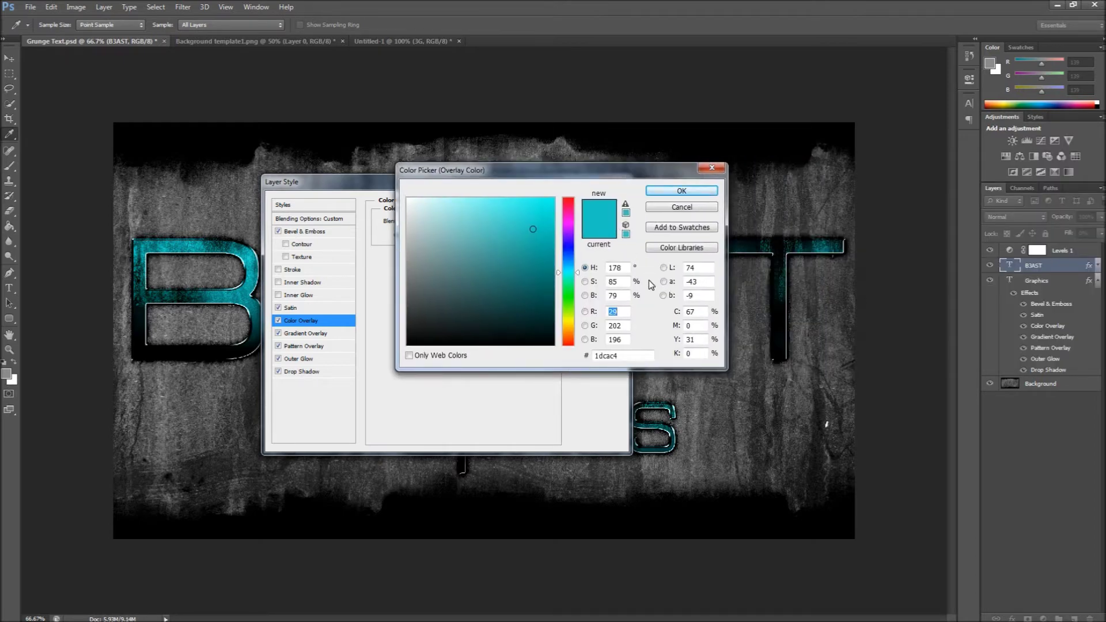
pyautogui.doubleClick(638, 357)
pyautogui.click(693, 193)
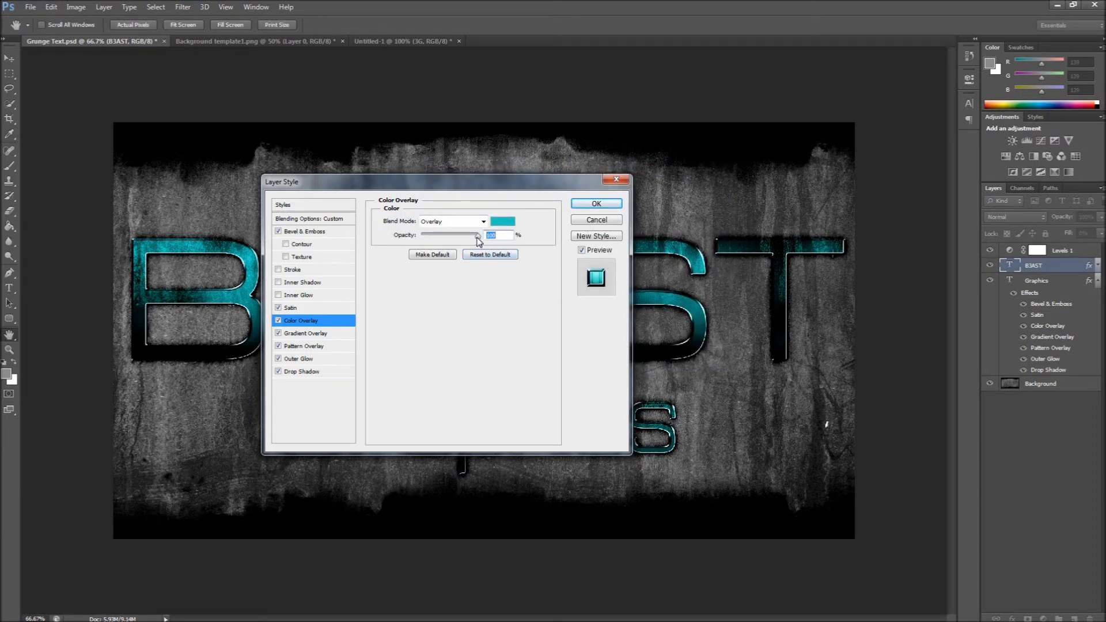
# Step: Lower the Color Overlay opacity to 40%, comparing it against 0% on the text
pyautogui.moveTo(477, 236); pyautogui.dragTo(456, 242)
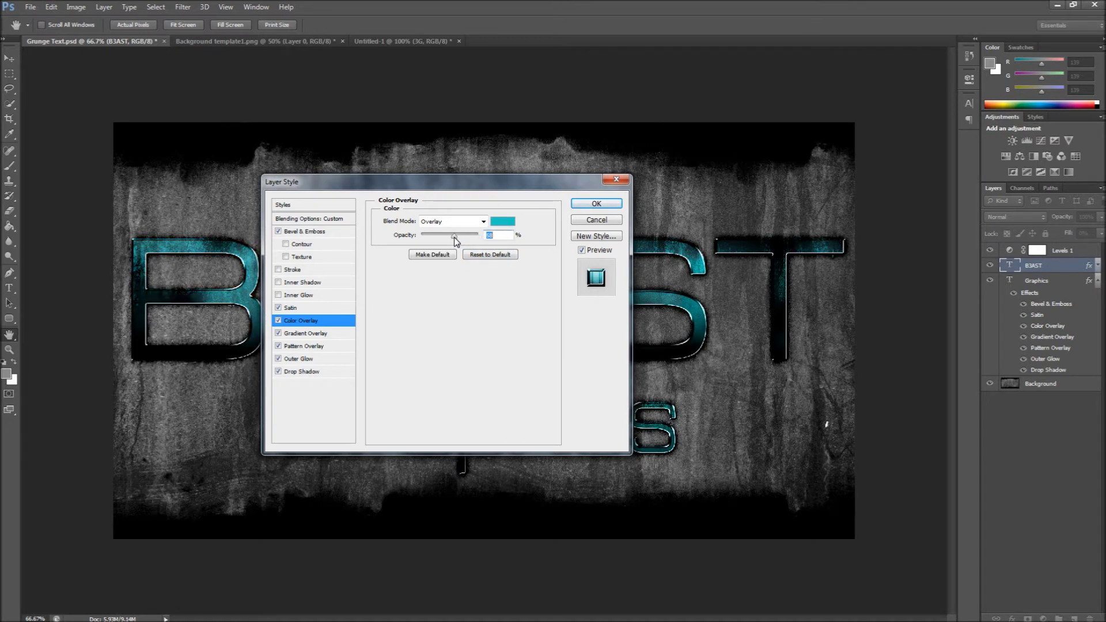
pyautogui.moveTo(455, 237); pyautogui.dragTo(445, 238)
pyautogui.moveTo(477, 188); pyautogui.dragTo(871, 363)
pyautogui.moveTo(839, 417); pyautogui.dragTo(815, 420)
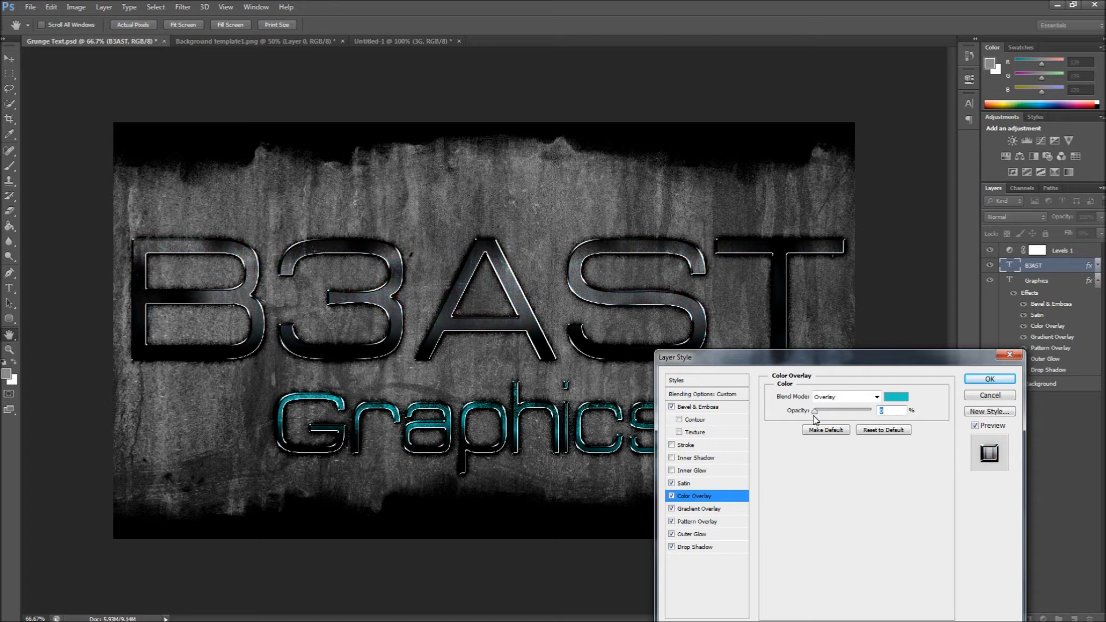
pyautogui.moveTo(819, 415); pyautogui.dragTo(839, 413)
pyautogui.moveTo(862, 365); pyautogui.dragTo(553, 204)
# Step: Set the Pattern Overlay pattern to the grainy grey texture, leaving the pattern library unchanged
pyautogui.click(385, 350)
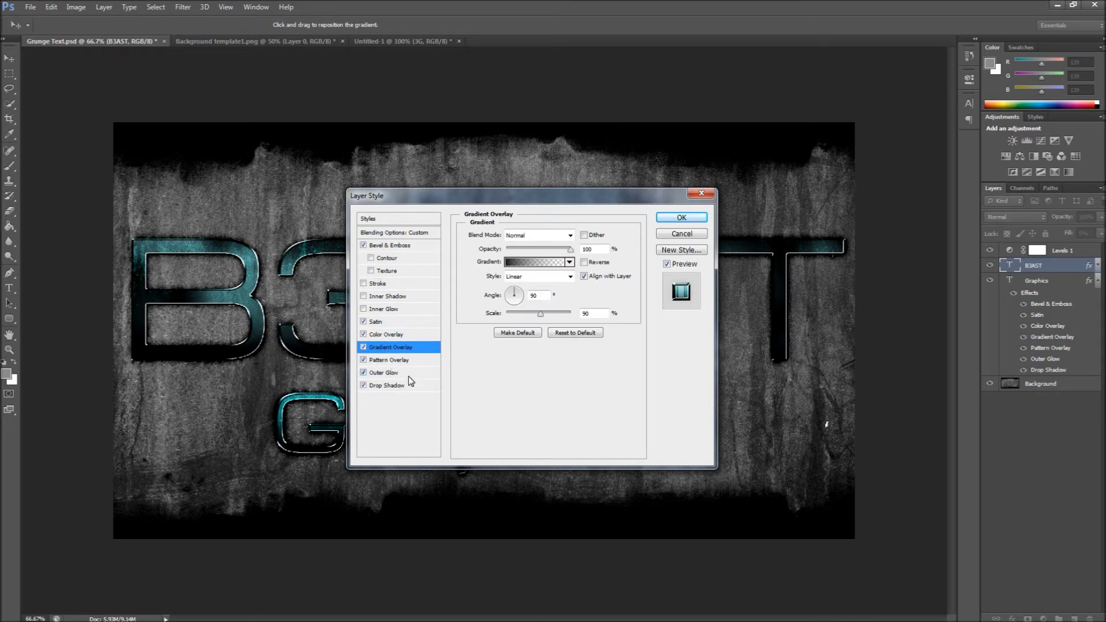
pyautogui.click(385, 360)
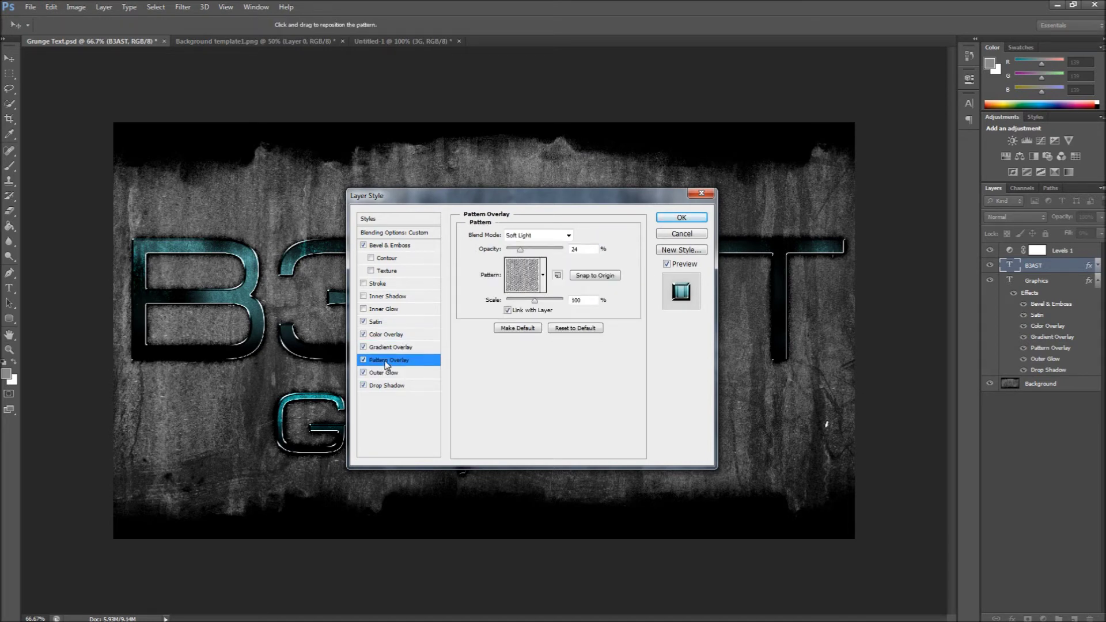
pyautogui.click(546, 278)
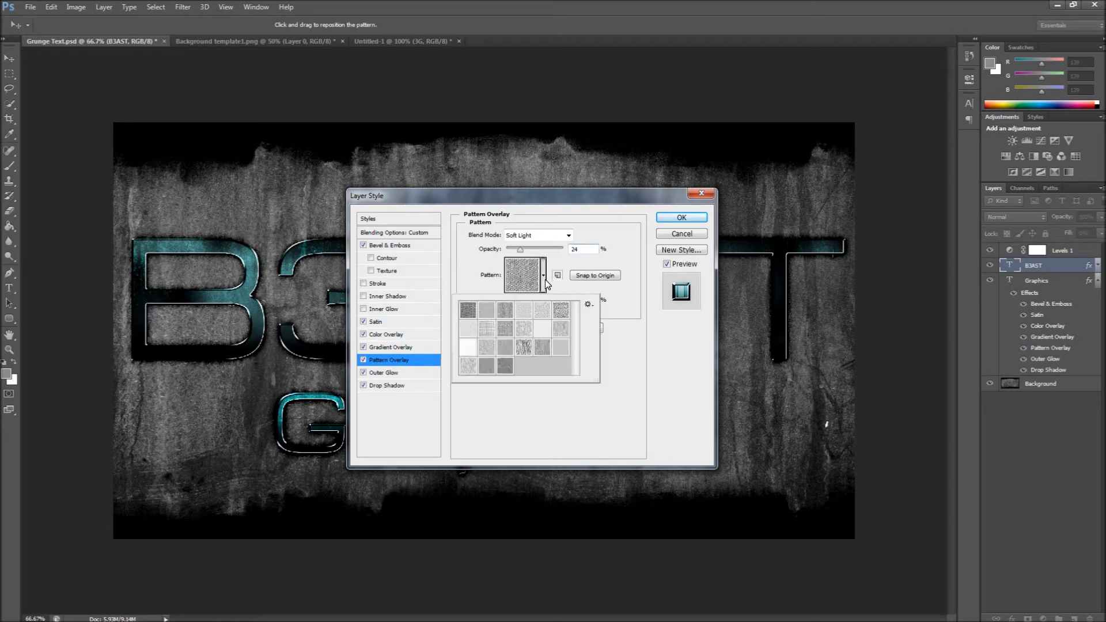
pyautogui.click(589, 305)
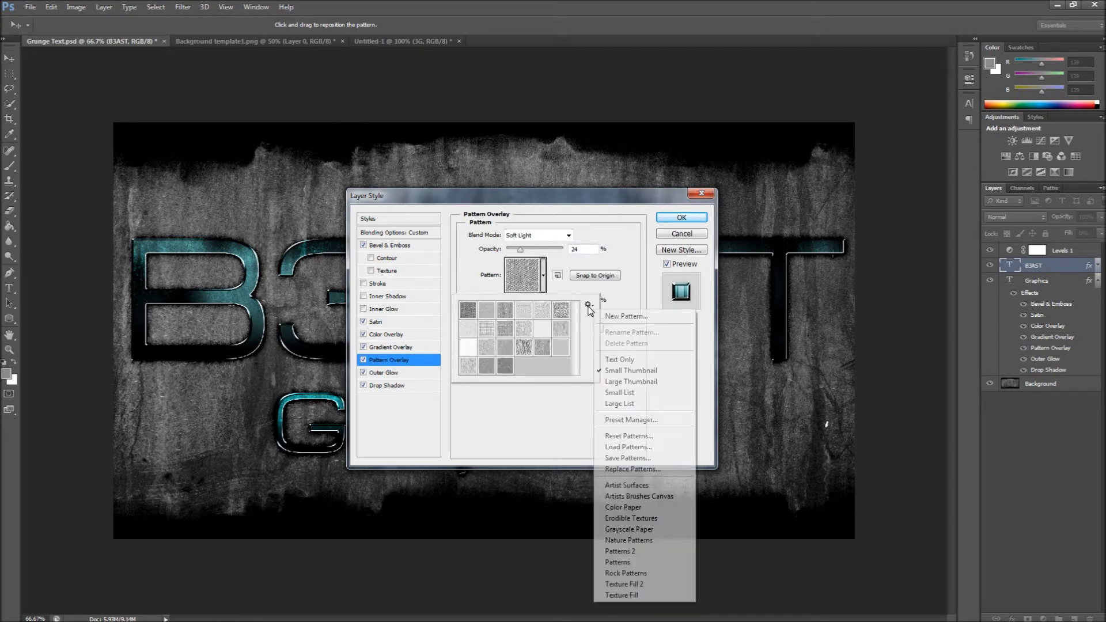
pyautogui.click(642, 485)
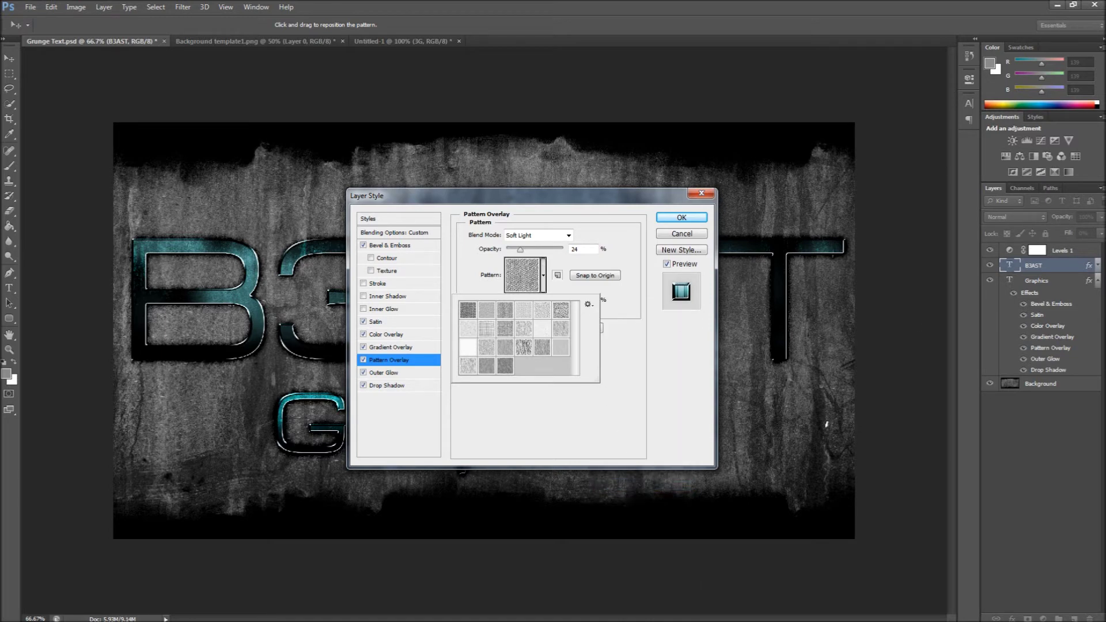
pyautogui.click(509, 314)
pyautogui.click(644, 354)
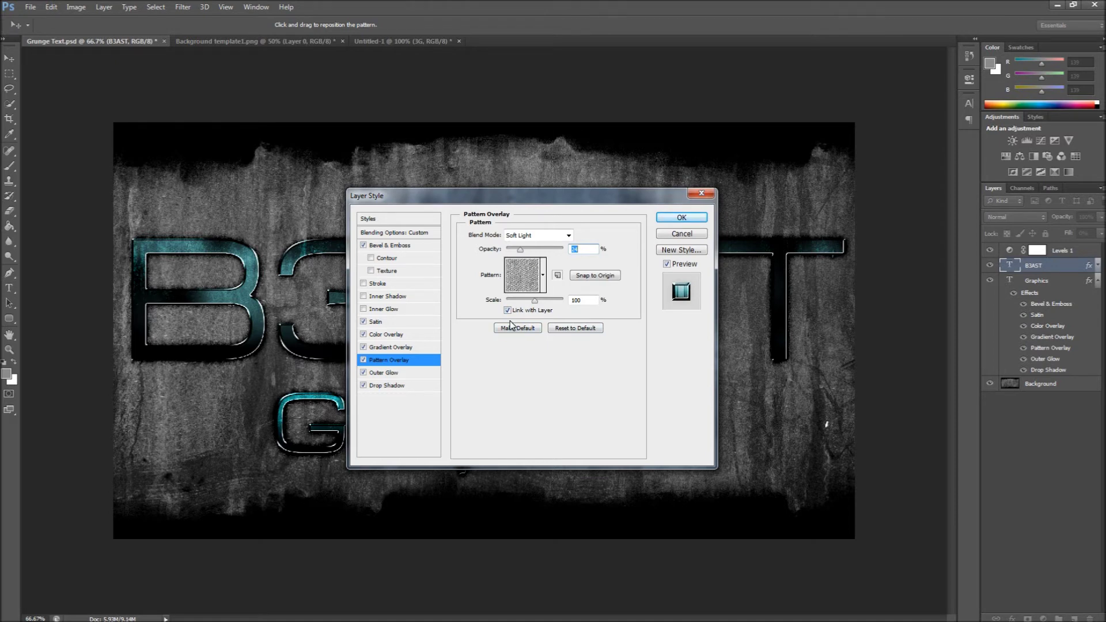
pyautogui.click(391, 376)
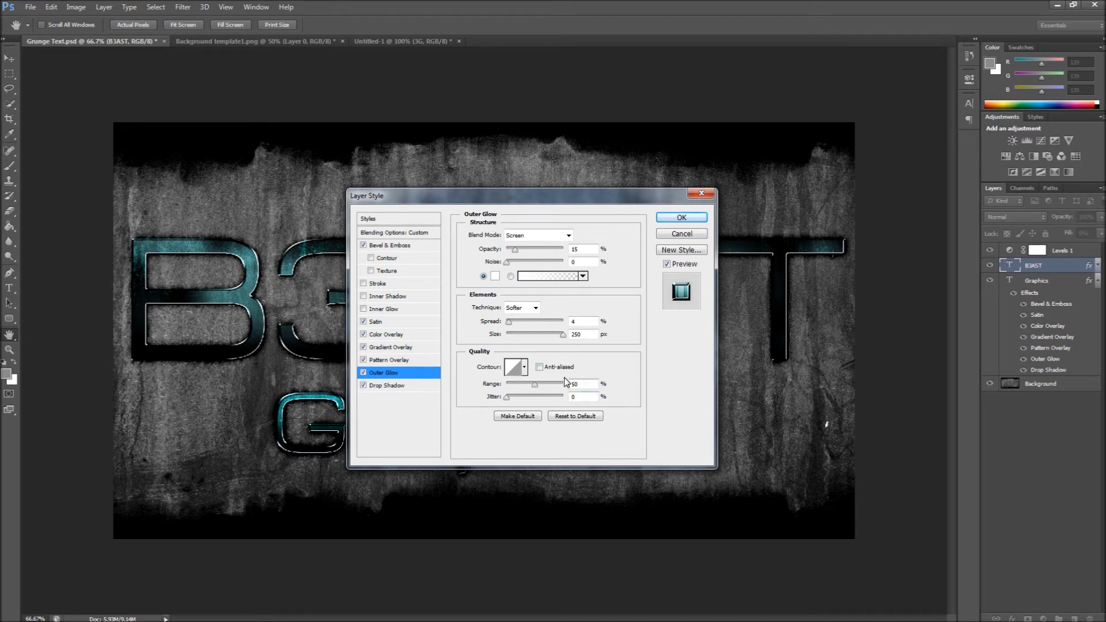
# Step: Give the outer glow Screen mode, 15% opacity, 4% spread and 250 px size
pyautogui.click(388, 386)
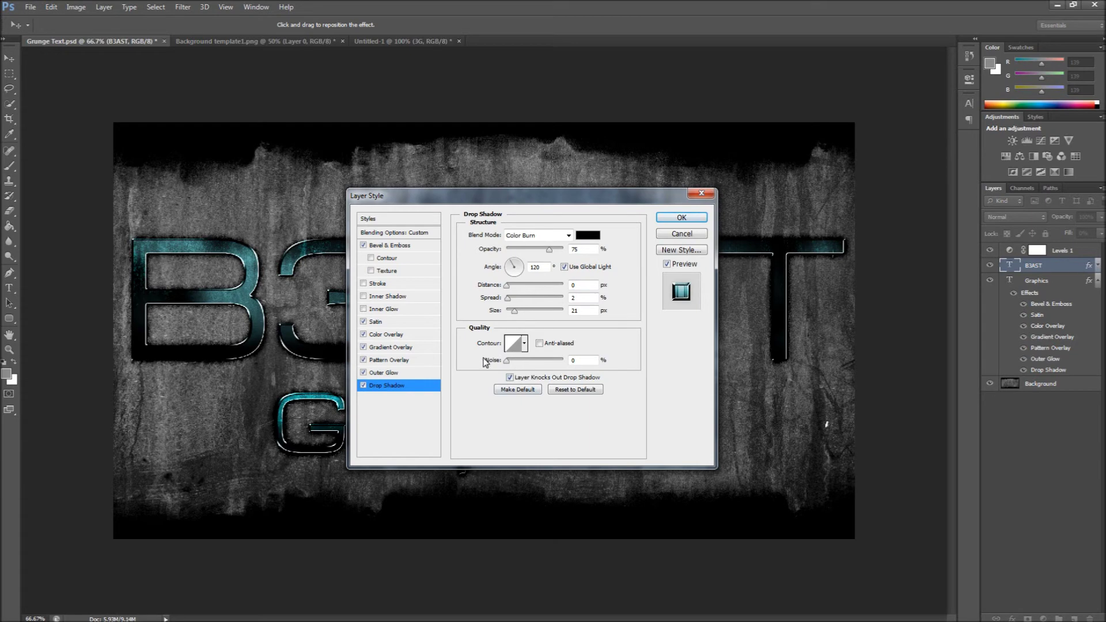
# Step: Apply the style with its Color Burn drop shadow (75%, 120°, 2% spread, 21 px)
pyautogui.click(682, 219)
pyautogui.press('c')
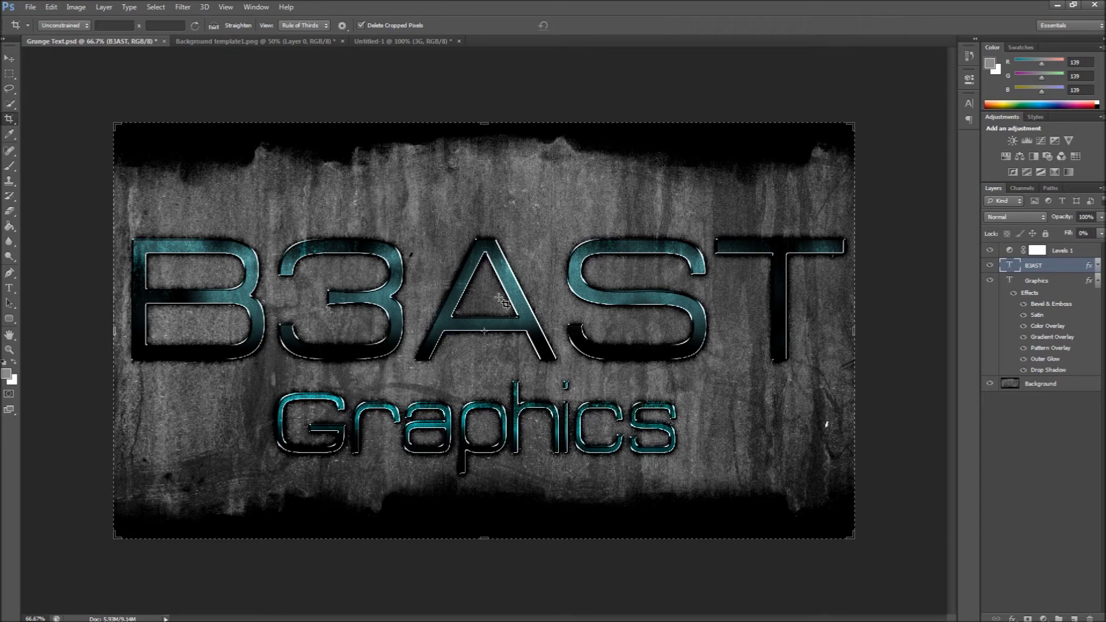
pyautogui.click(183, 38)
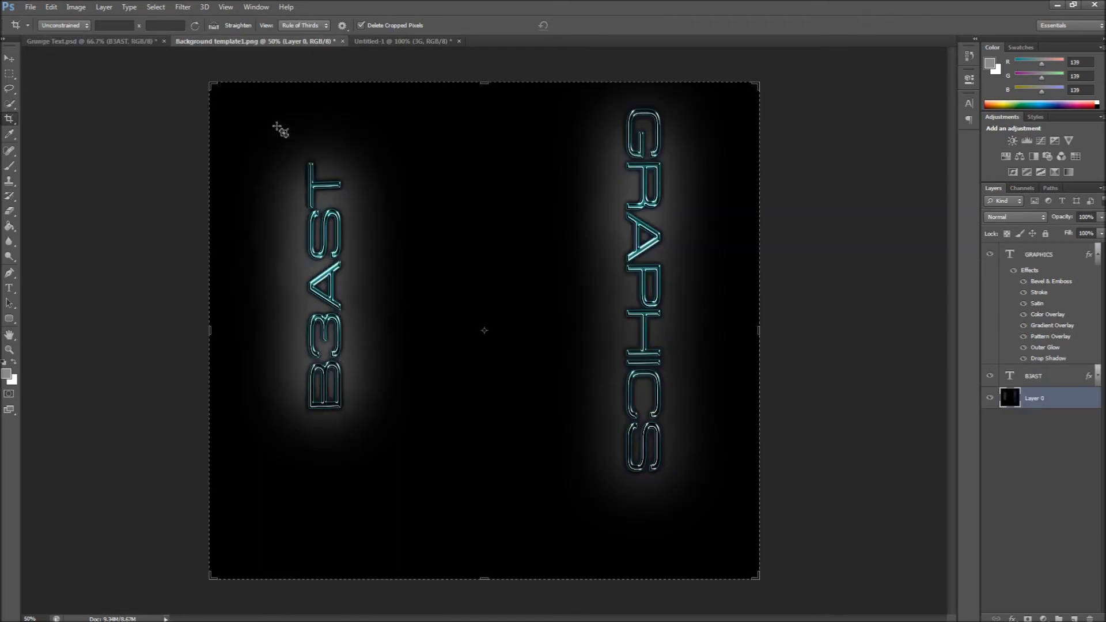
pyautogui.click(144, 42)
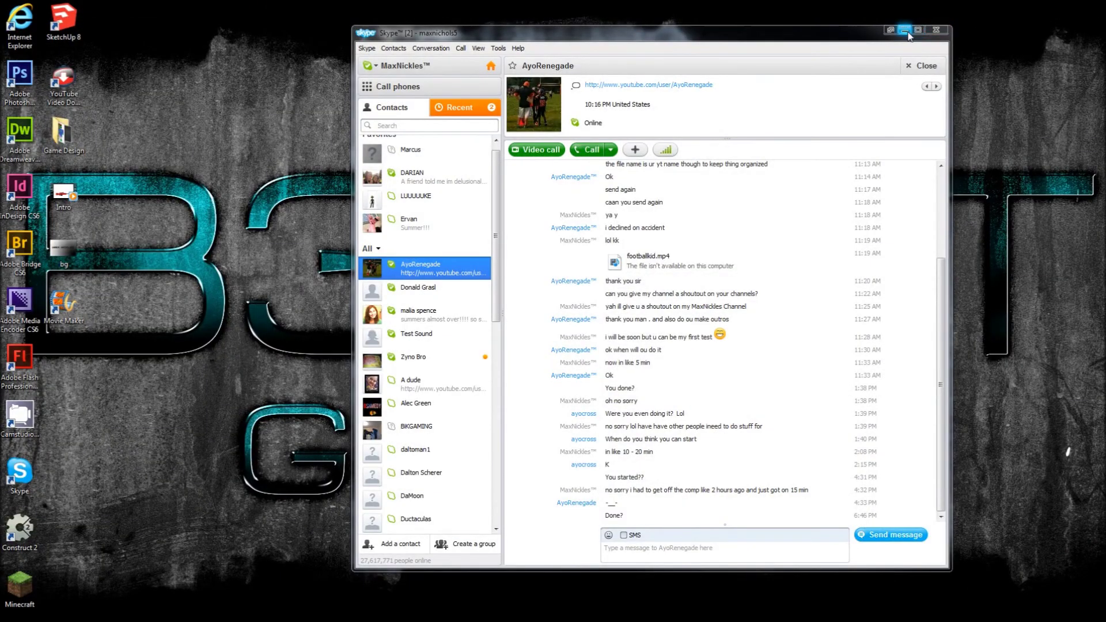
pyautogui.click(904, 30)
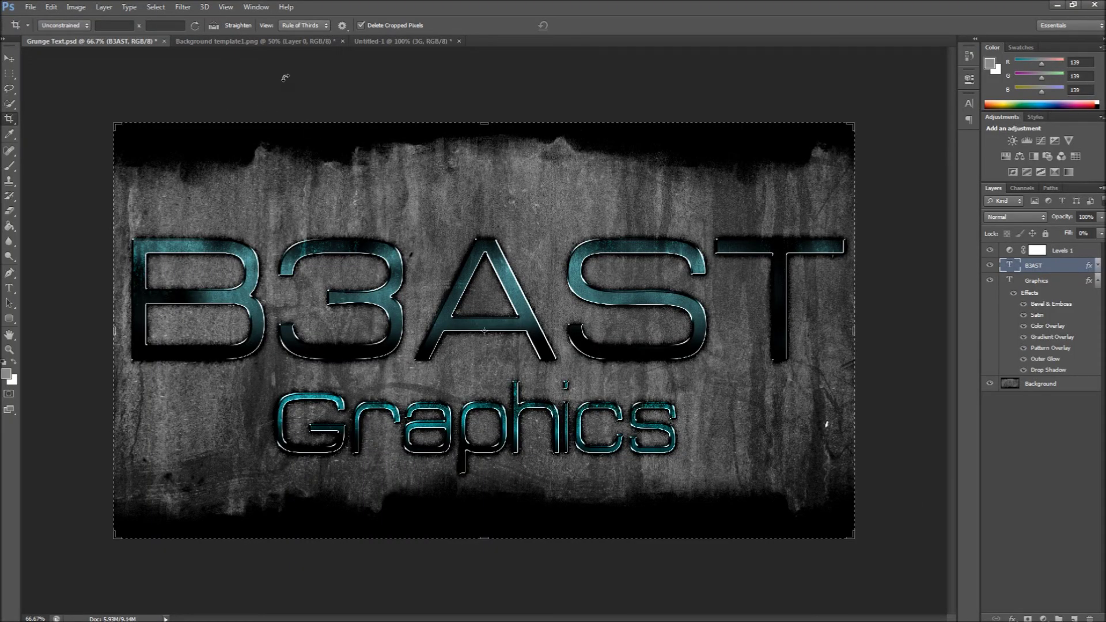
pyautogui.click(210, 43)
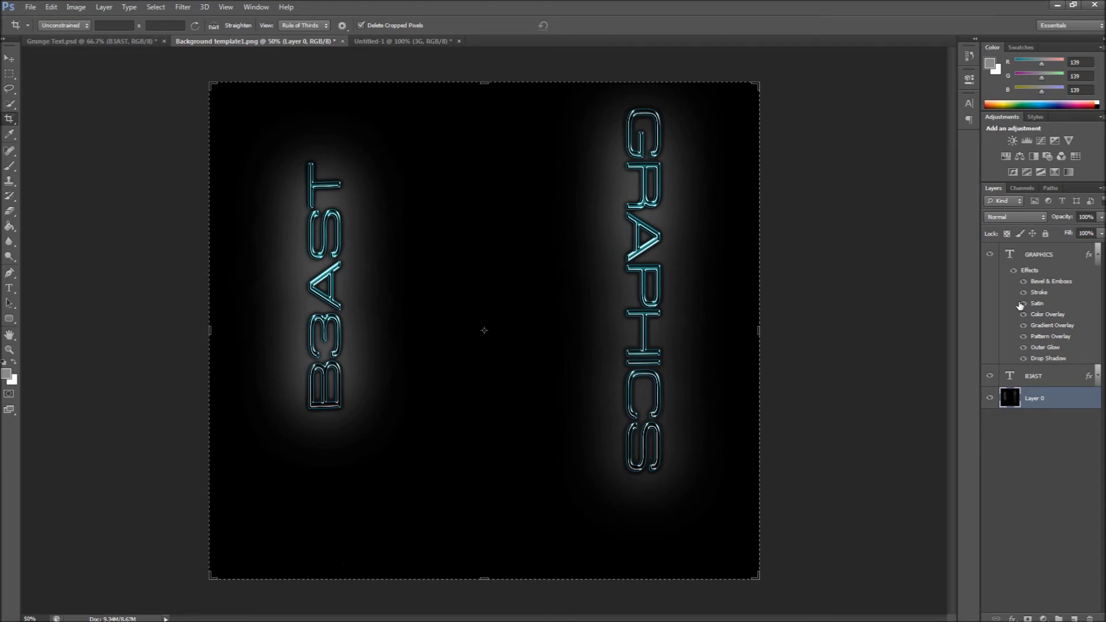
# Step: Check the GRAPHICS layer's options without choosing any, then return to Grunge Text.psd
pyautogui.rightClick(1038, 257)
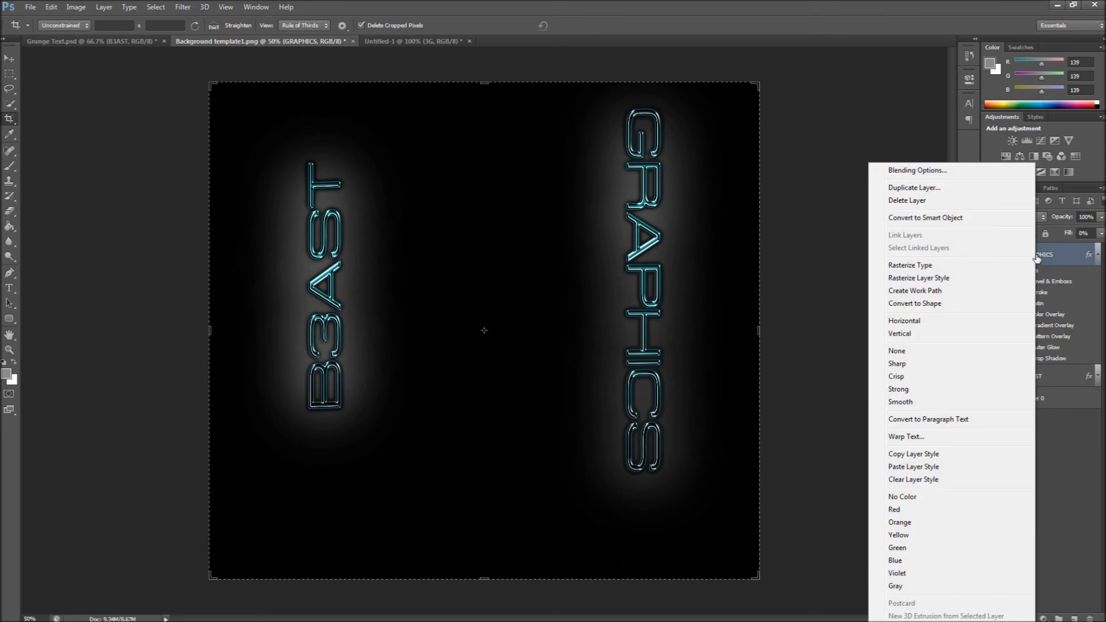
pyautogui.click(877, 107)
pyautogui.click(153, 41)
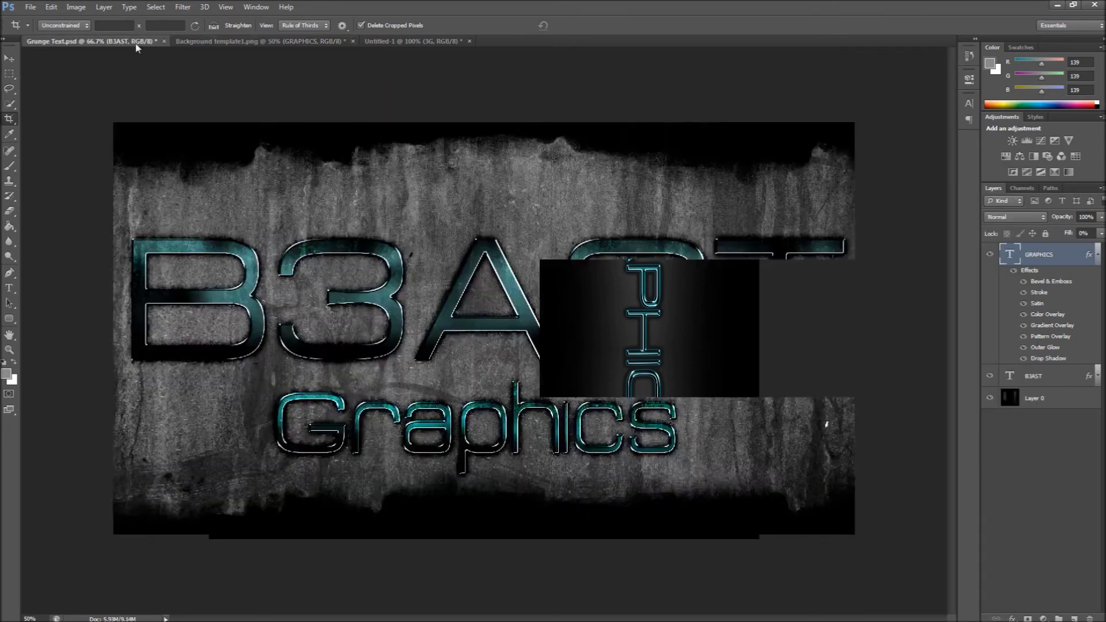
# Step: Open the B3AST layer's style settings and close them without changes
pyautogui.rightClick(1028, 265)
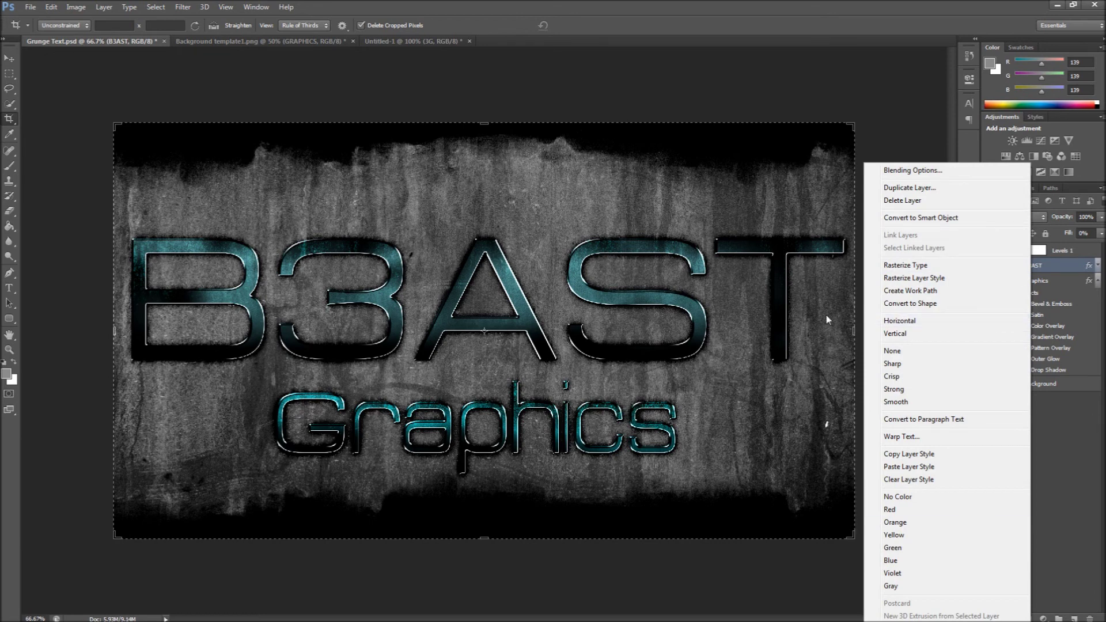
pyautogui.click(920, 171)
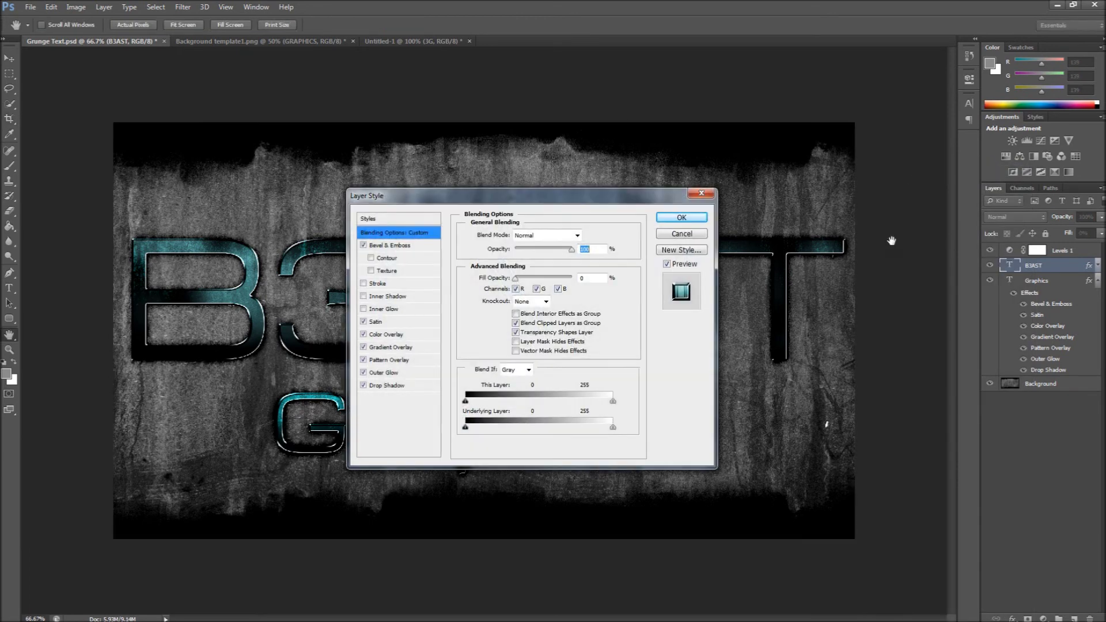
pyautogui.click(701, 193)
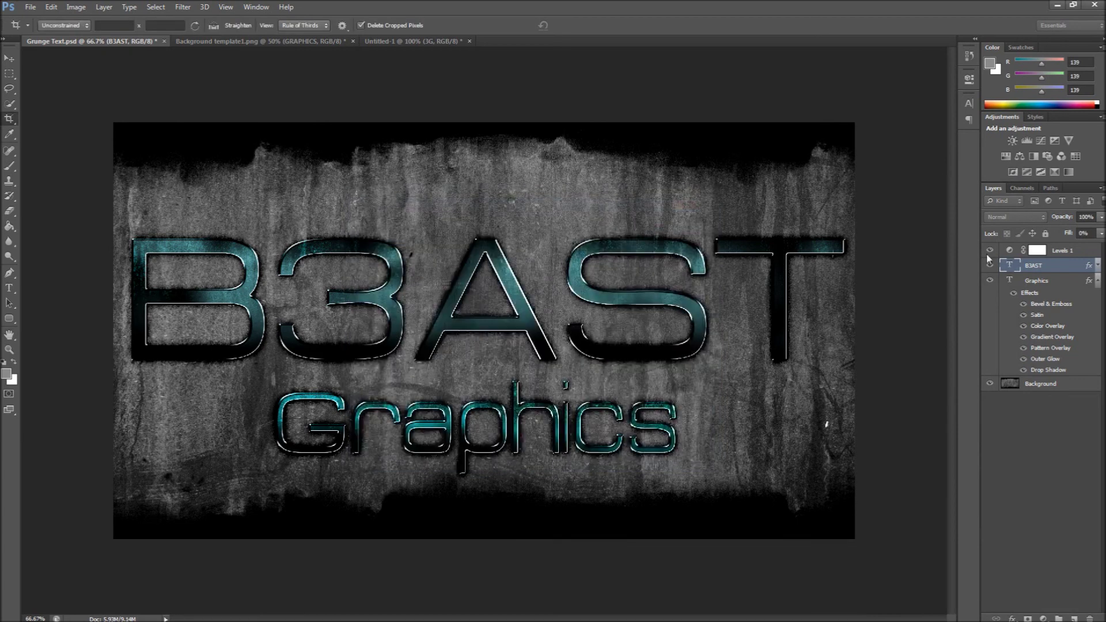
pyautogui.press('c')
# Step: Copy the B3AST layer style and switch to Background template1.png
pyautogui.rightClick(1037, 265)
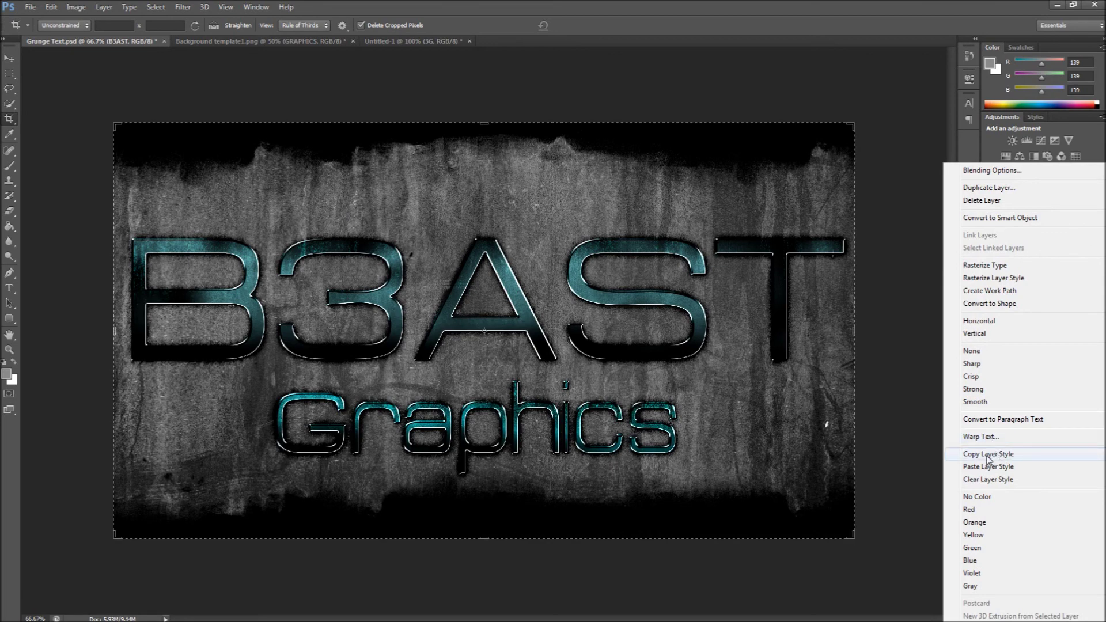
pyautogui.click(928, 448)
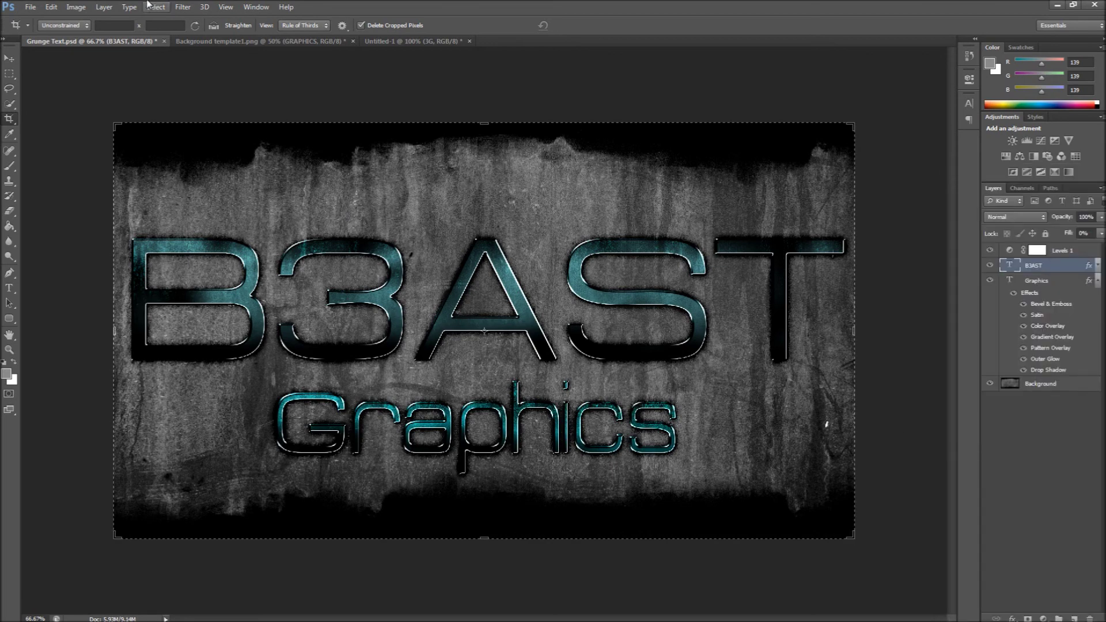
pyautogui.click(208, 41)
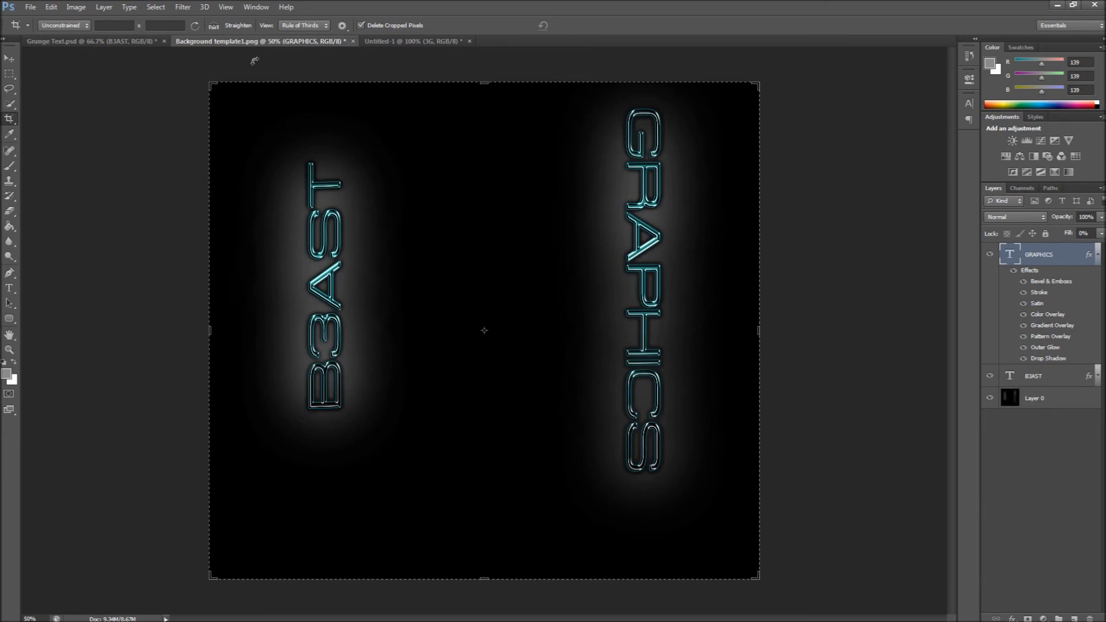
# Step: Add a blue 'Hi' text layer below the vertical B3AST lettering
pyautogui.click(9, 288)
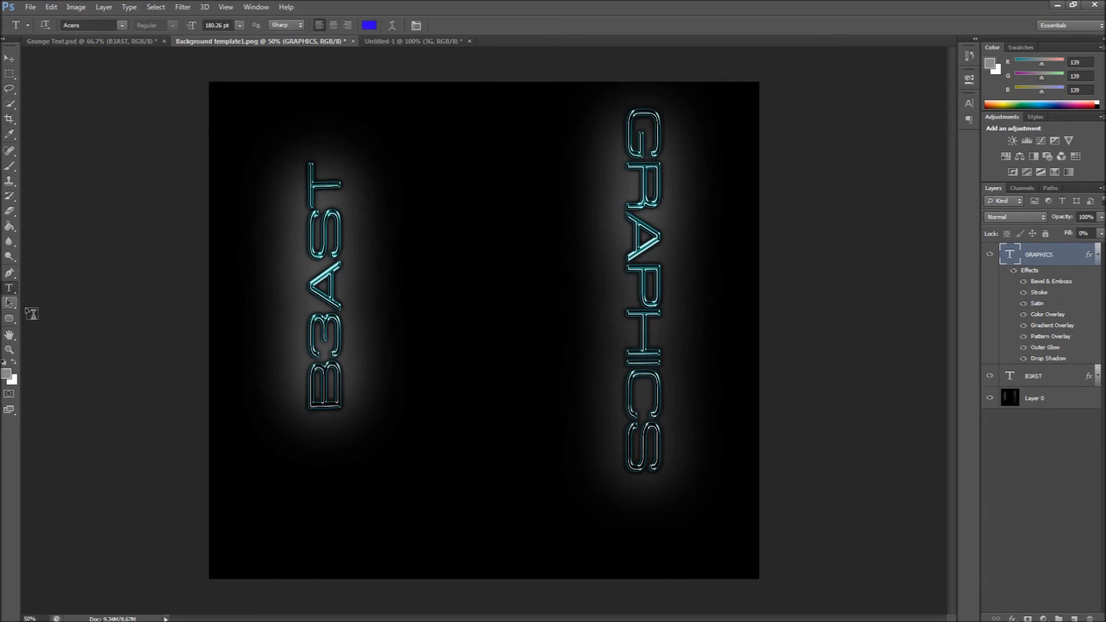
pyautogui.click(302, 486)
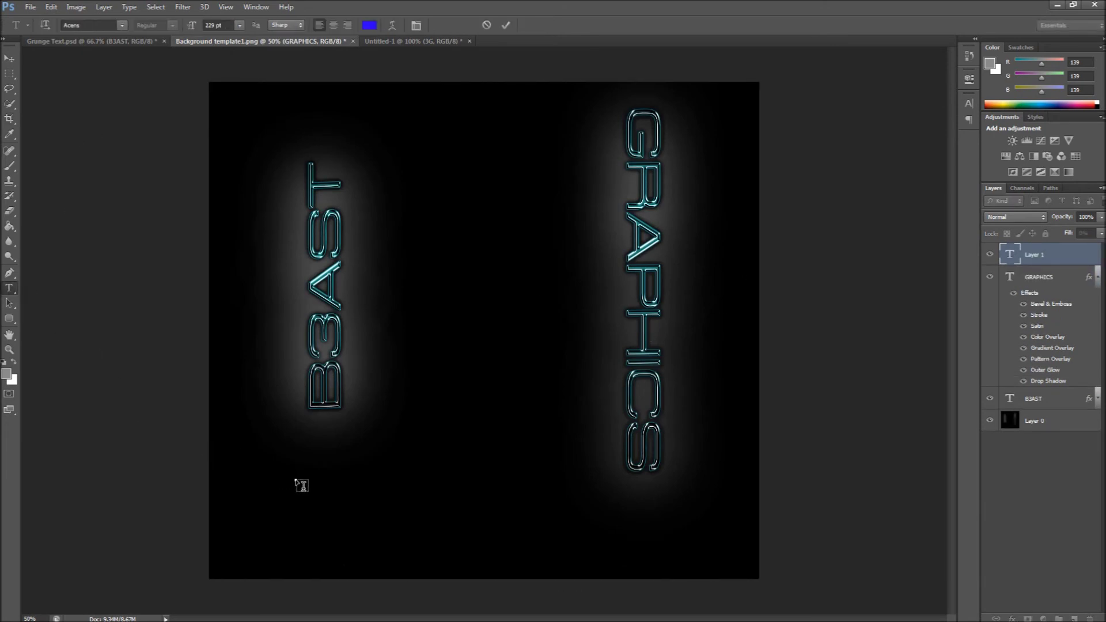
pyautogui.write('Yu')
pyautogui.press('BackSpace')
pyautogui.press('BackSpace')
pyautogui.write('Hi')
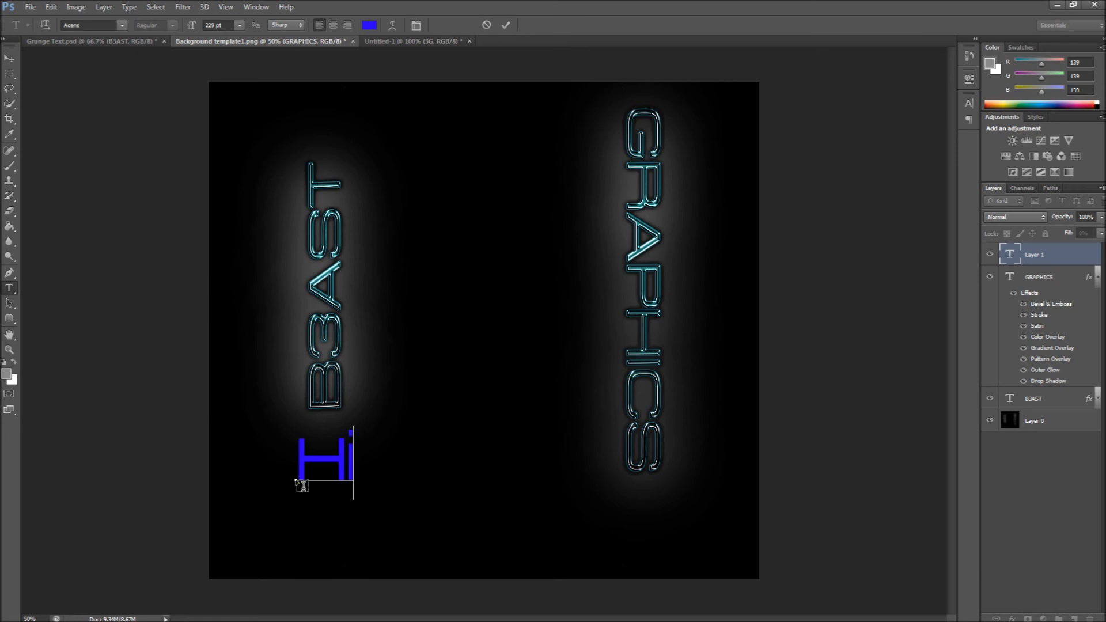
pyautogui.click(1066, 259)
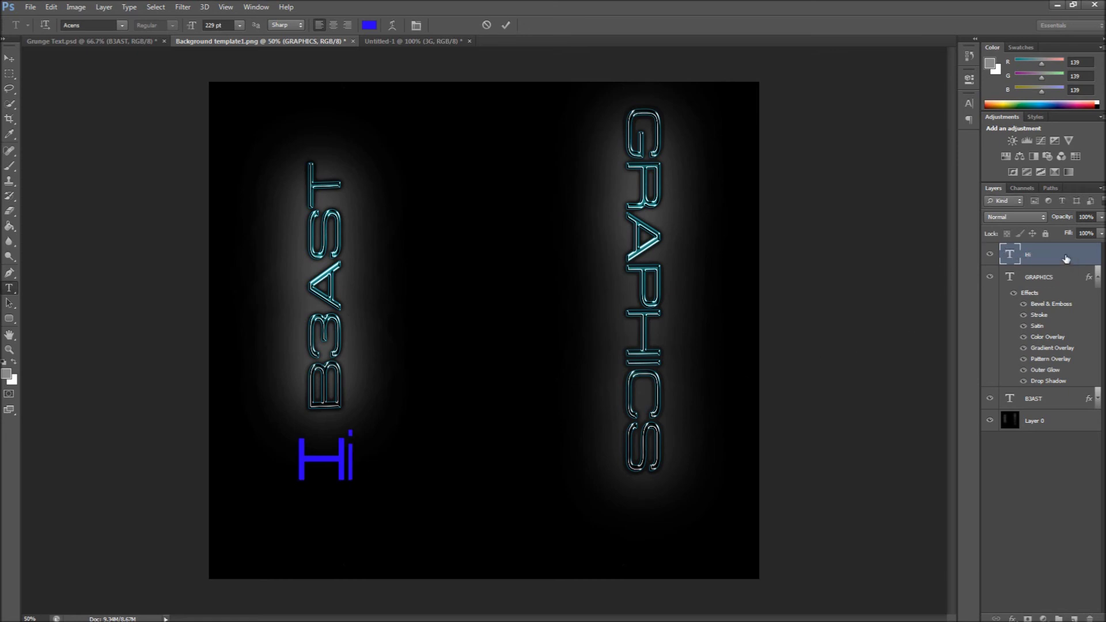
pyautogui.rightClick(1066, 259)
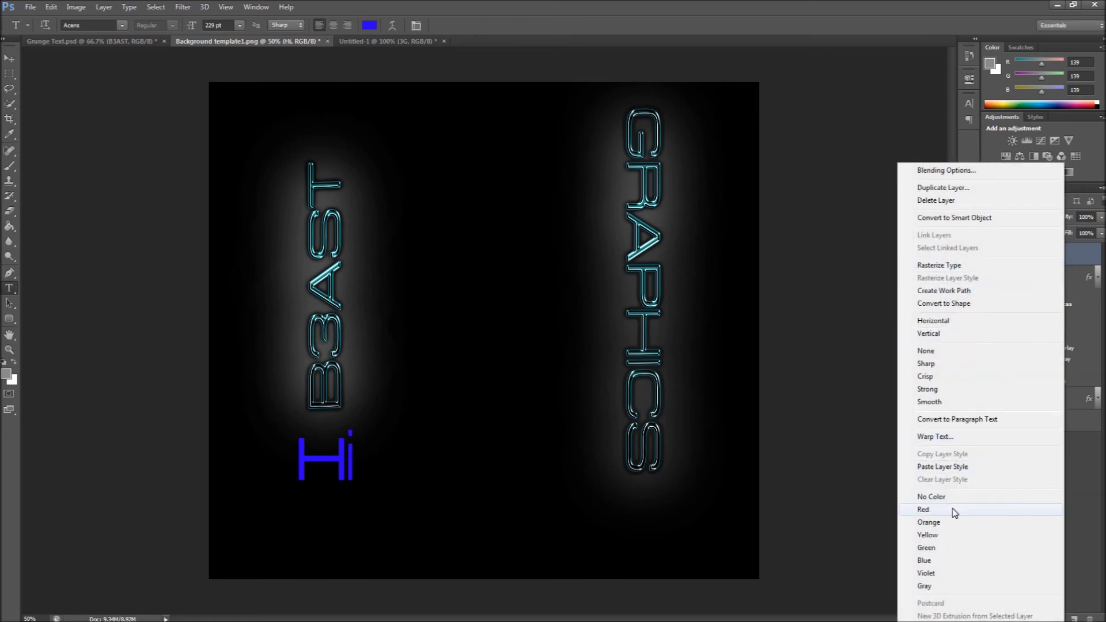
# Step: Paste the copied B3AST style onto Hi and drag it to the canvas centre
pyautogui.click(961, 473)
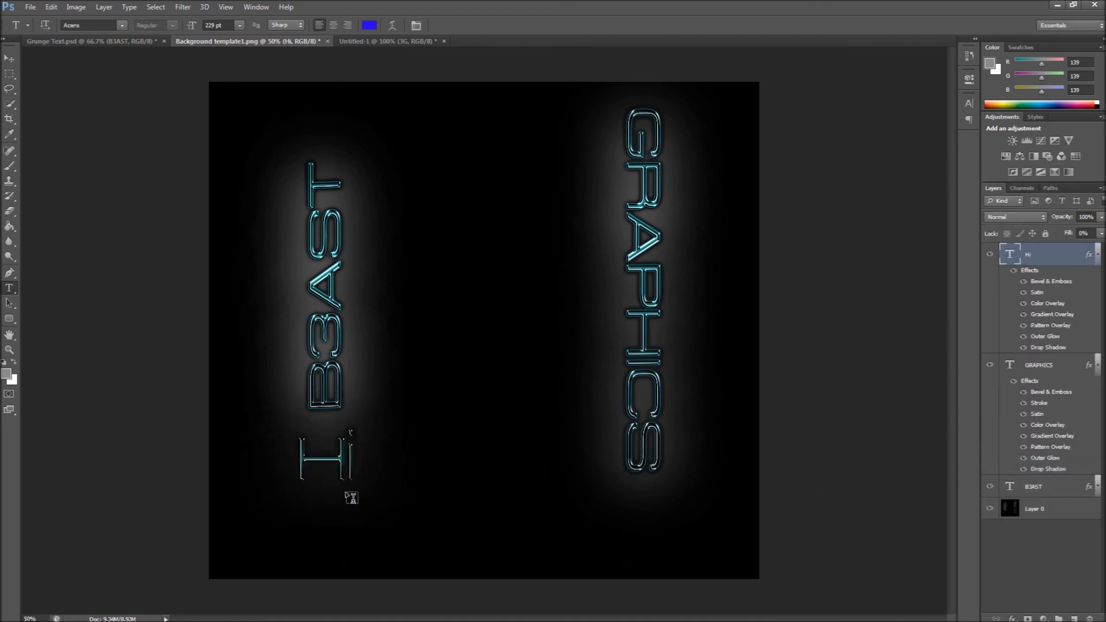
pyautogui.moveTo(350, 498); pyautogui.dragTo(486, 488)
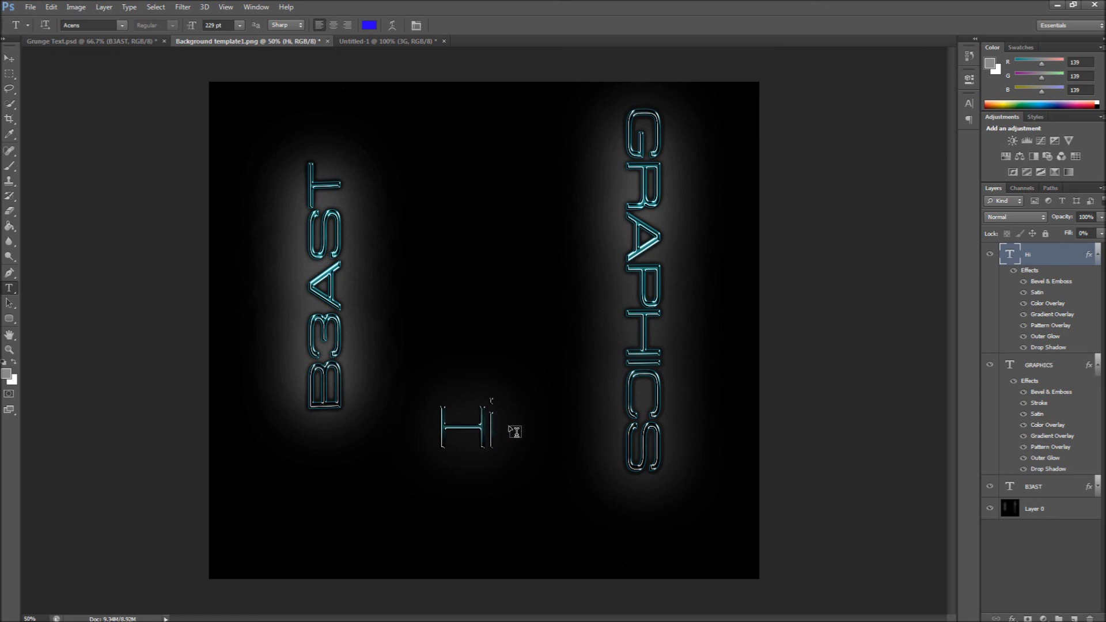
pyautogui.click(429, 429)
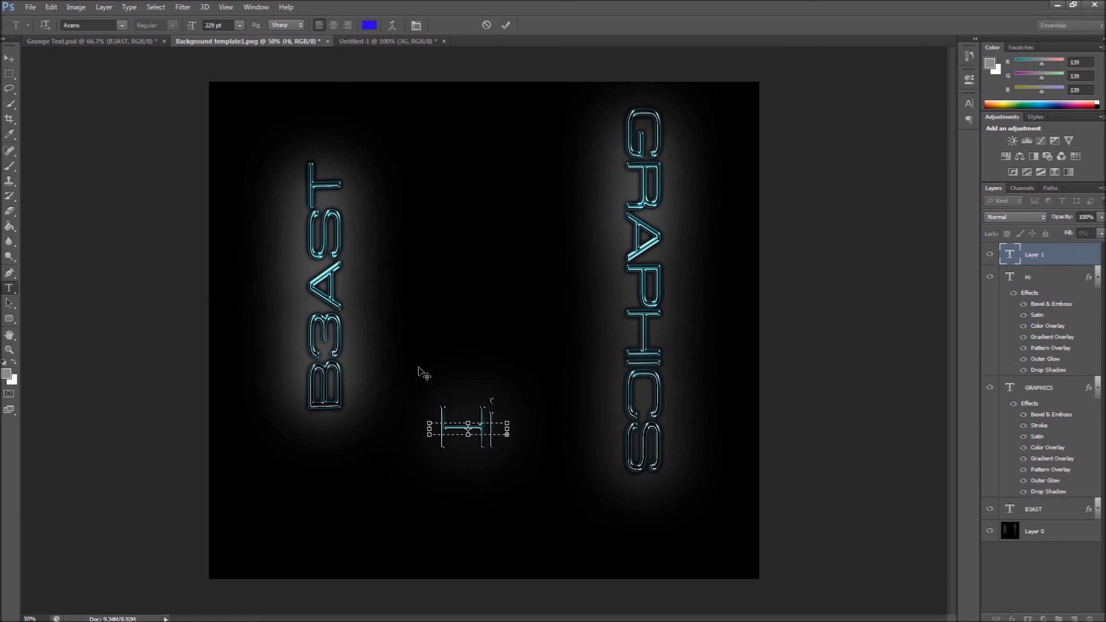
# Step: Browse the font list but keep Acens for the new empty text layer
pyautogui.click(121, 25)
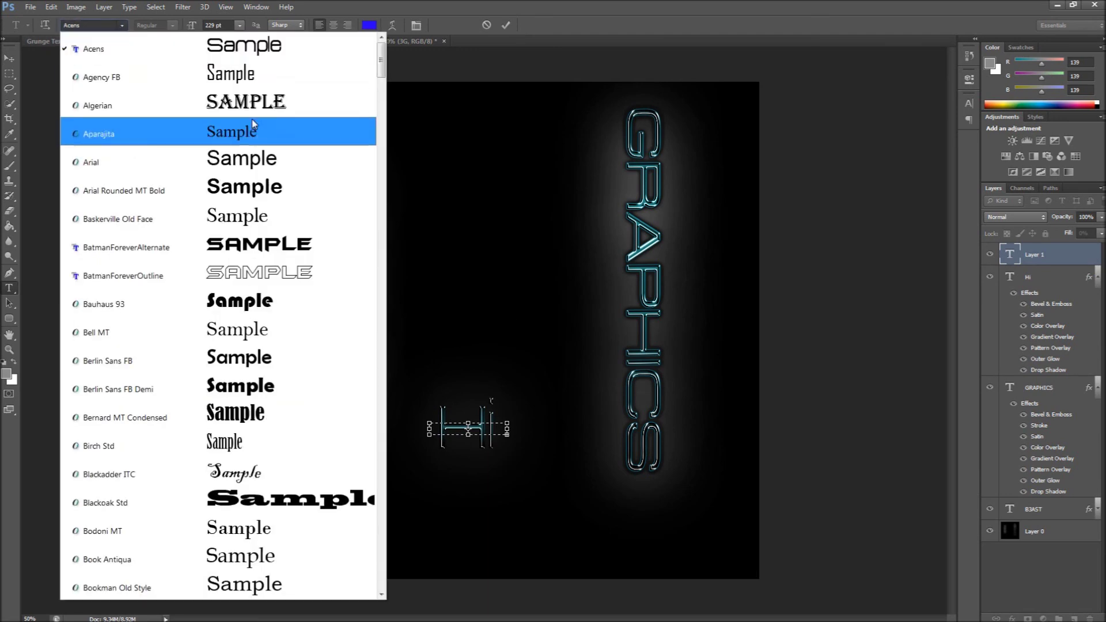
pyautogui.press('Down')
pyautogui.press('Escape')
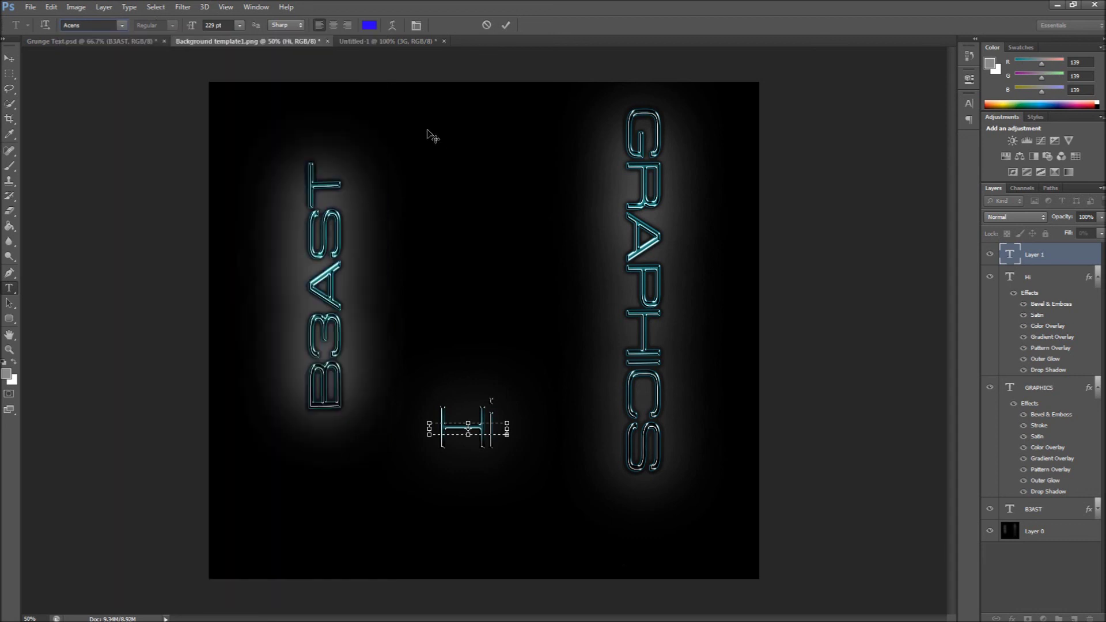